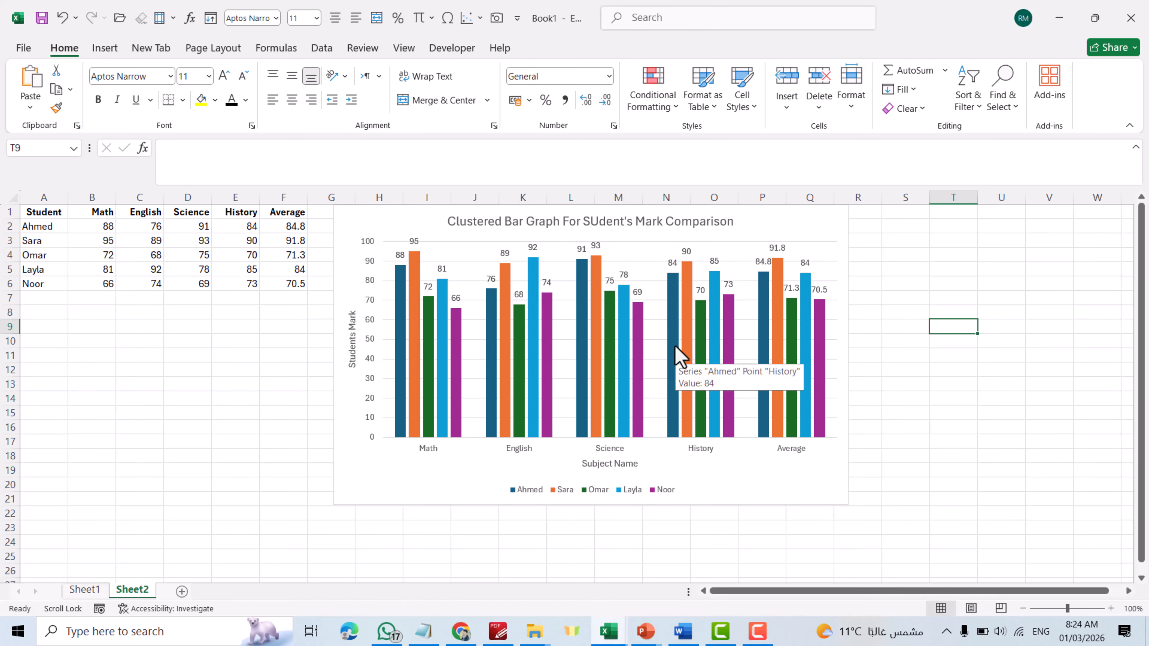
- Delete the existing clustered bar graph from Sheet2
{"action": "left_click", "coordinate": [745, 495]}
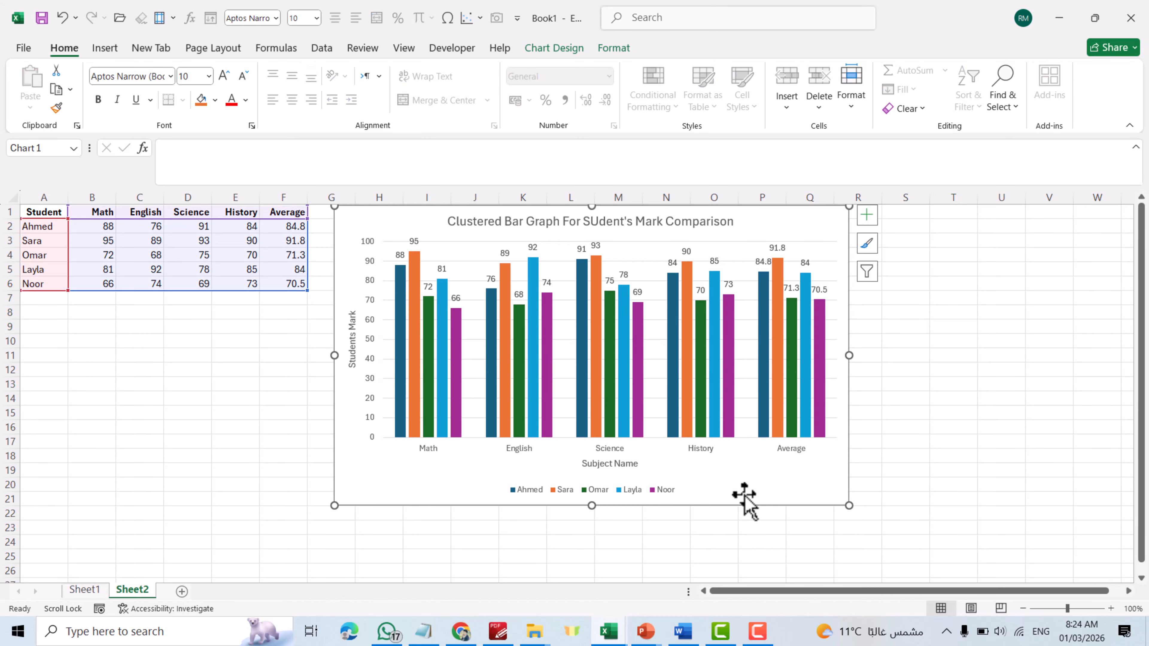
{"action": "key", "text": "Delete"}
{"action": "left_click", "coordinate": [618, 394]}
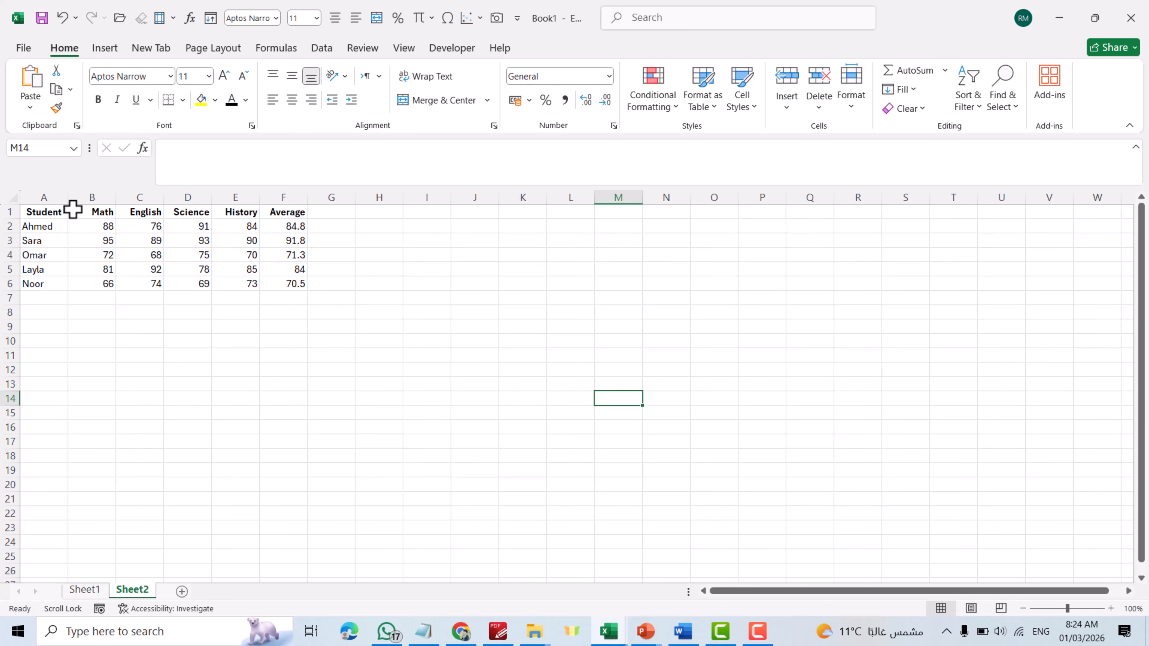
- Insert a 2-D clustered column chart from A1:F6, enlarge it and move it slightly upward beside the data table
{"action": "left_click_drag", "start_coordinate": [40, 210], "coordinate": [288, 282]}
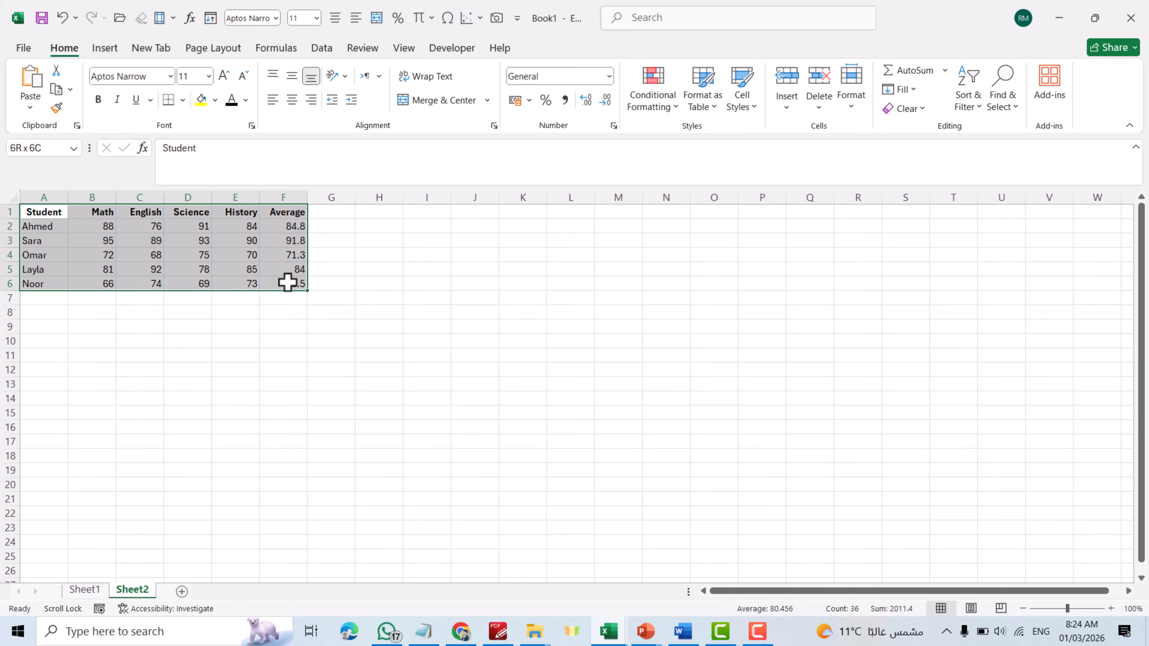
{"action": "left_click", "coordinate": [104, 47]}
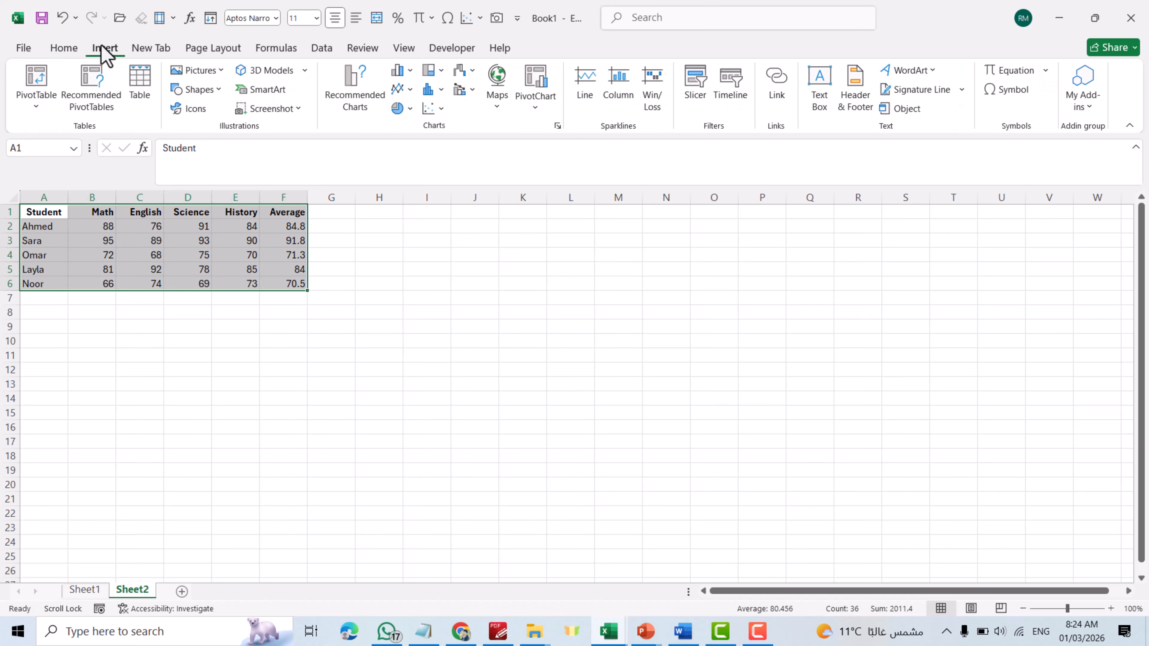
{"action": "left_click", "coordinate": [404, 70]}
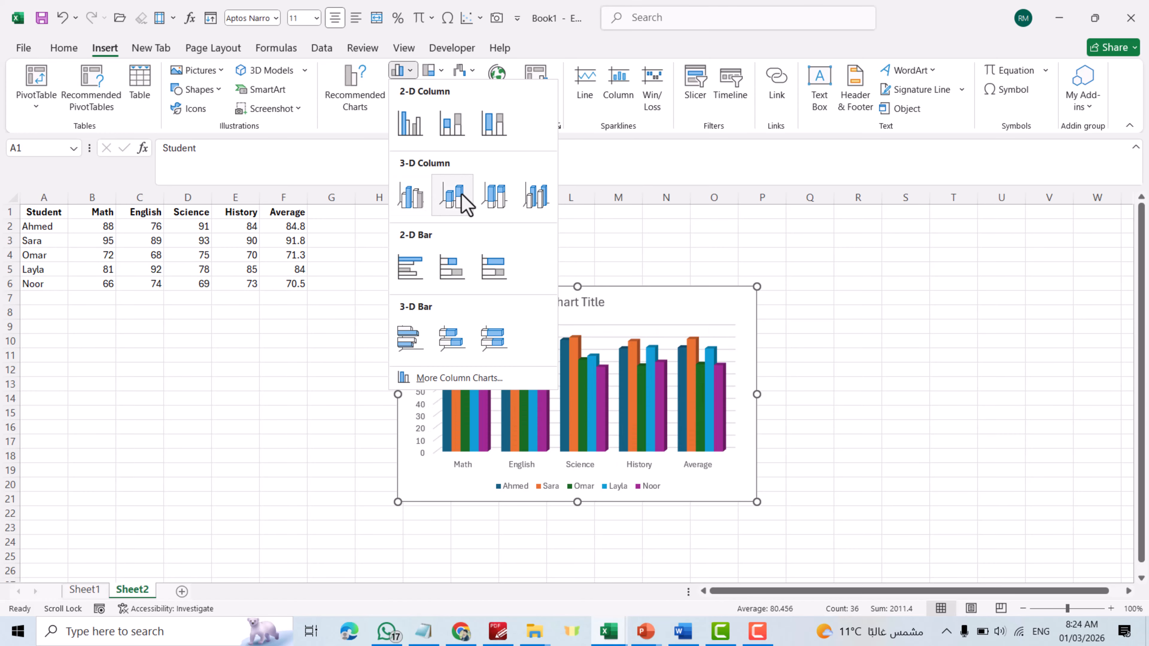
{"action": "left_click", "coordinate": [415, 128]}
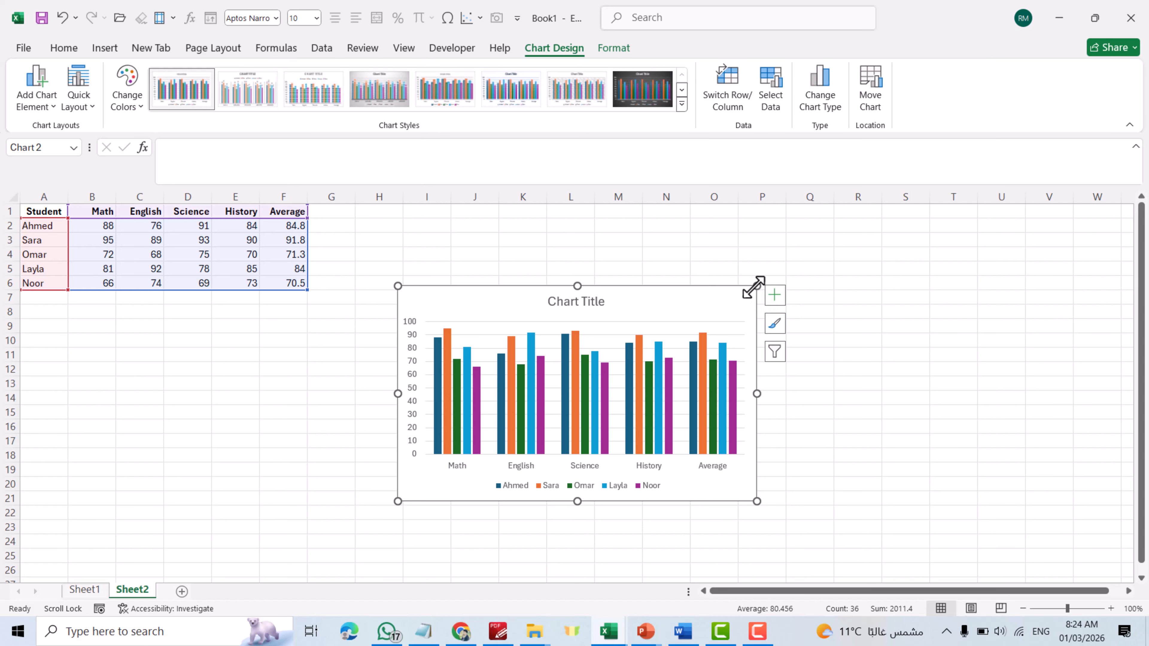
{"action": "left_click_drag", "start_coordinate": [755, 287], "coordinate": [889, 262]}
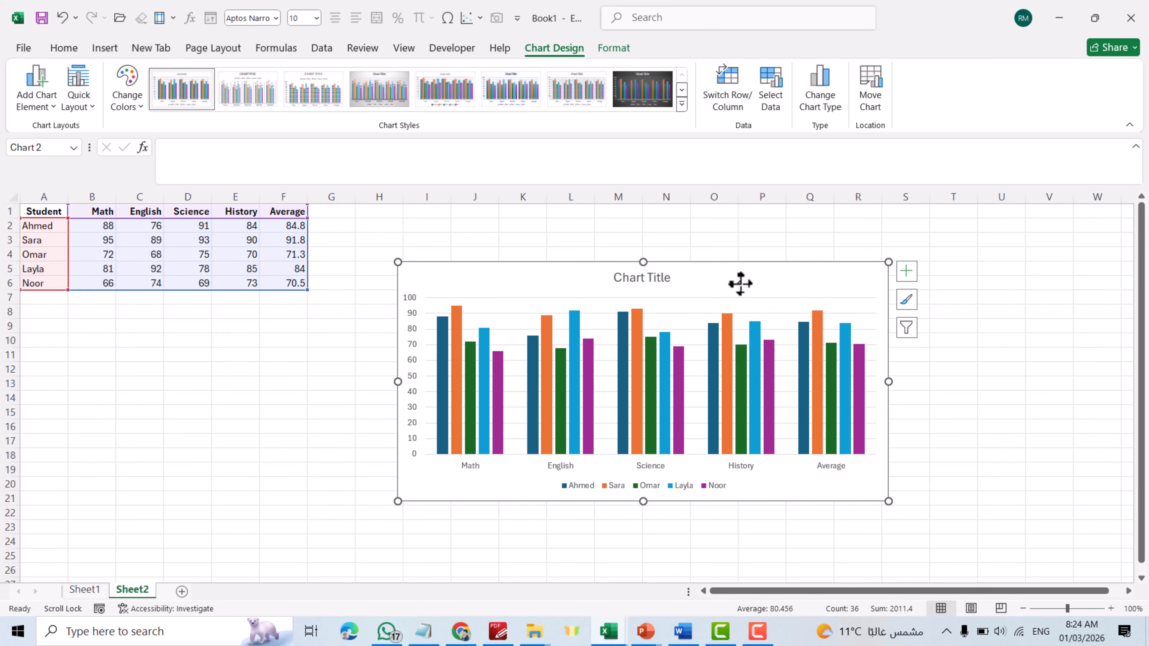
{"action": "left_click_drag", "start_coordinate": [740, 284], "coordinate": [748, 262]}
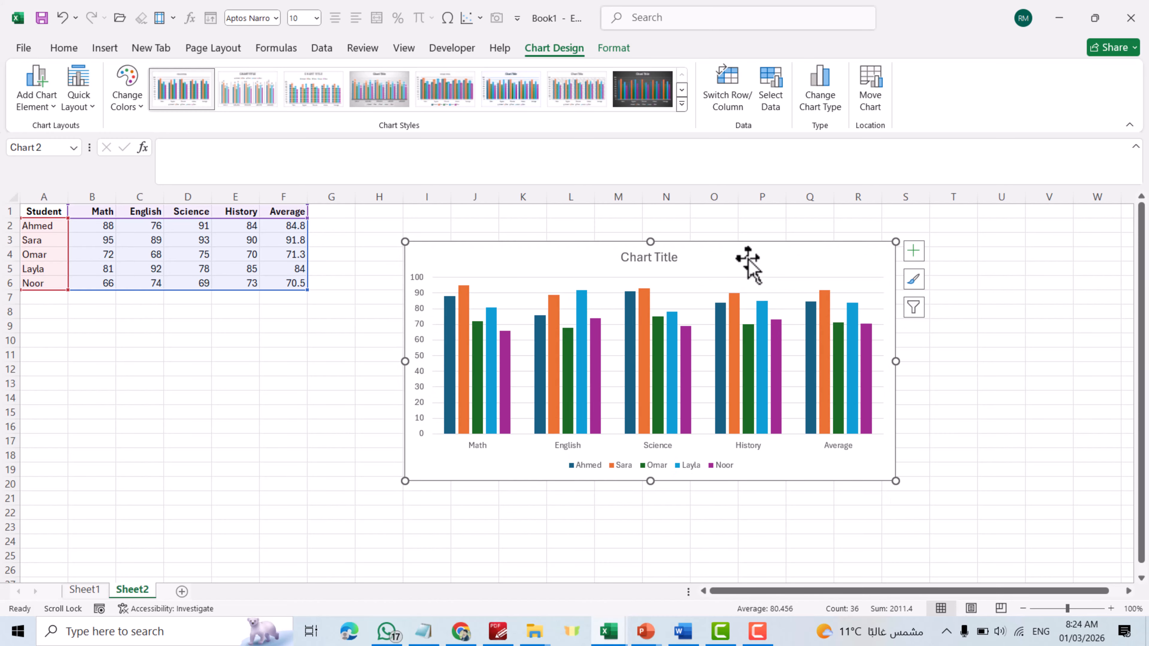
- Fill the first student's data series (row 2) with the standard yellow color
{"action": "mouse_move", "coordinate": [445, 363]}
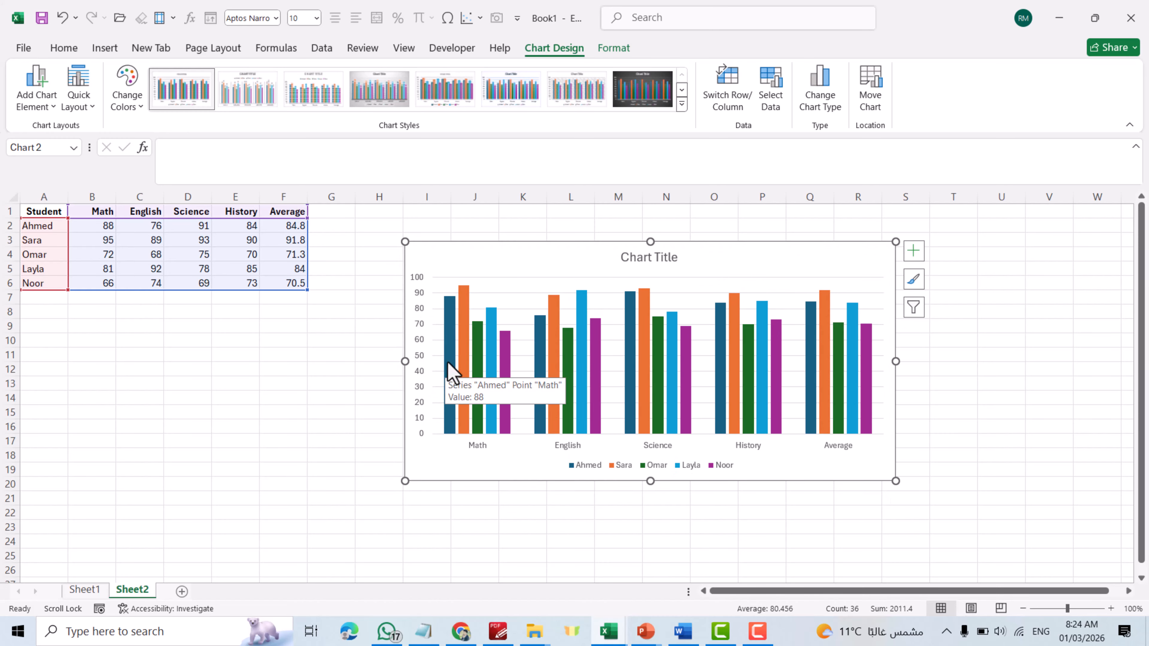
{"action": "left_click", "coordinate": [450, 368]}
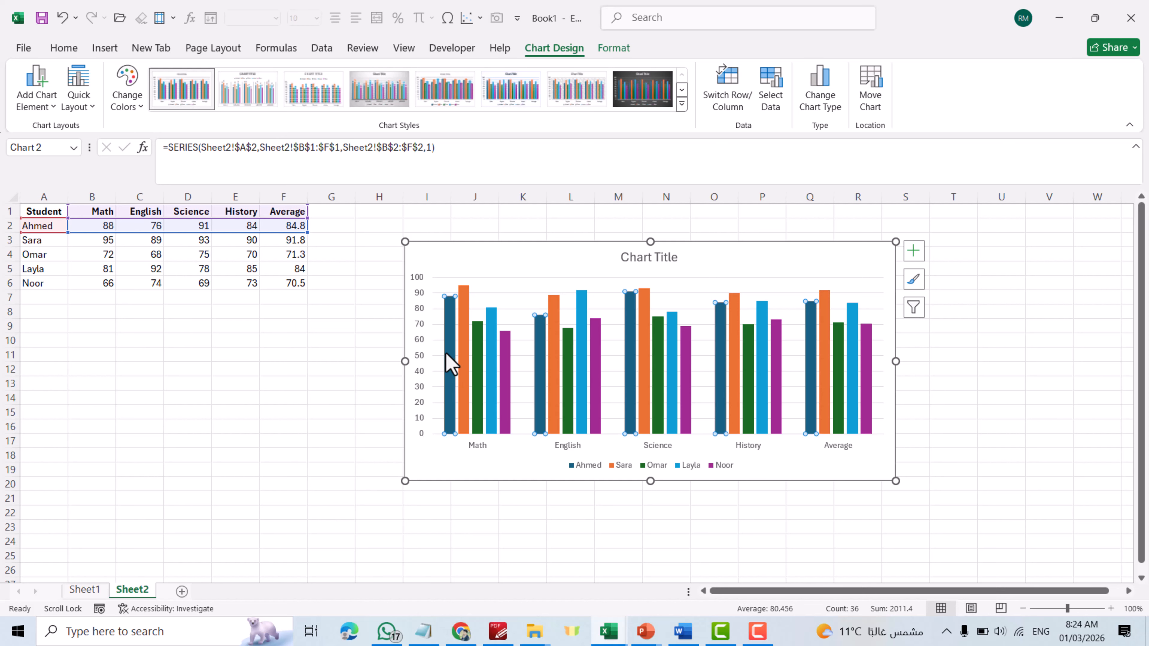
{"action": "right_click", "coordinate": [448, 362]}
{"action": "left_click", "coordinate": [477, 310]}
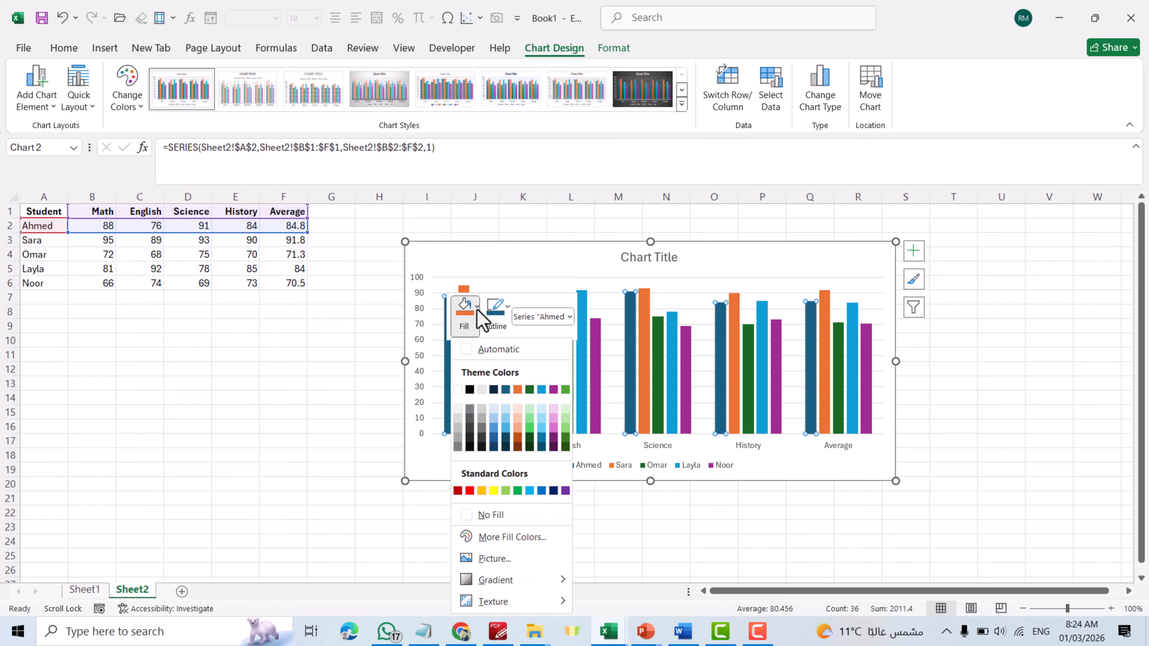
{"action": "left_click", "coordinate": [493, 490]}
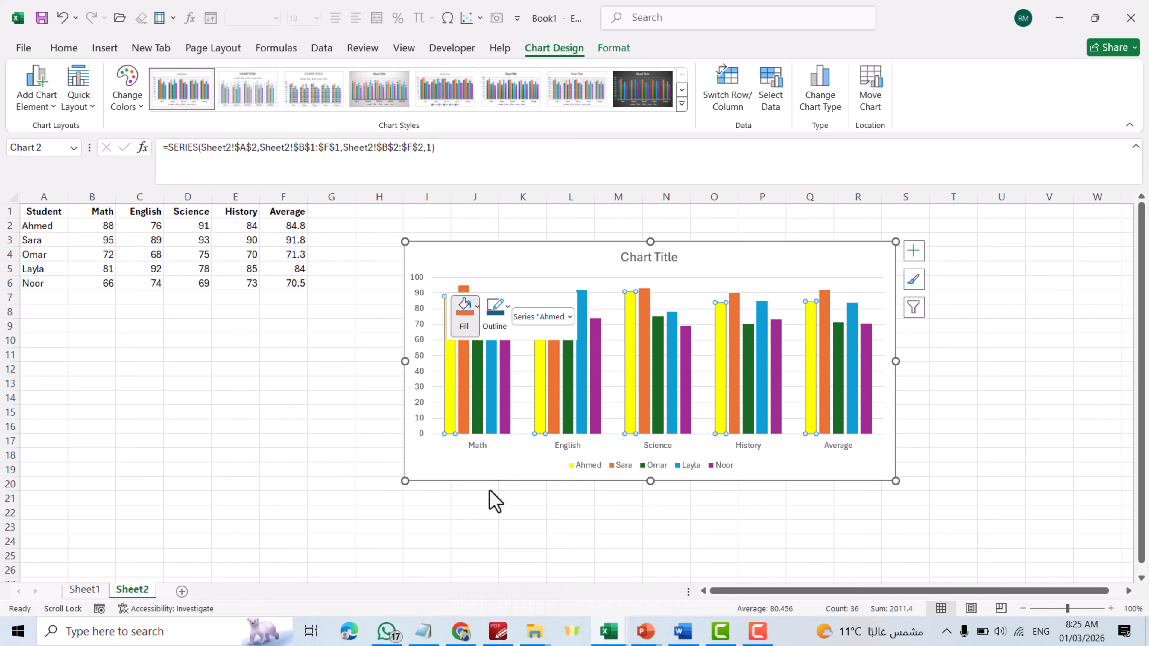
{"action": "left_click", "coordinate": [555, 266]}
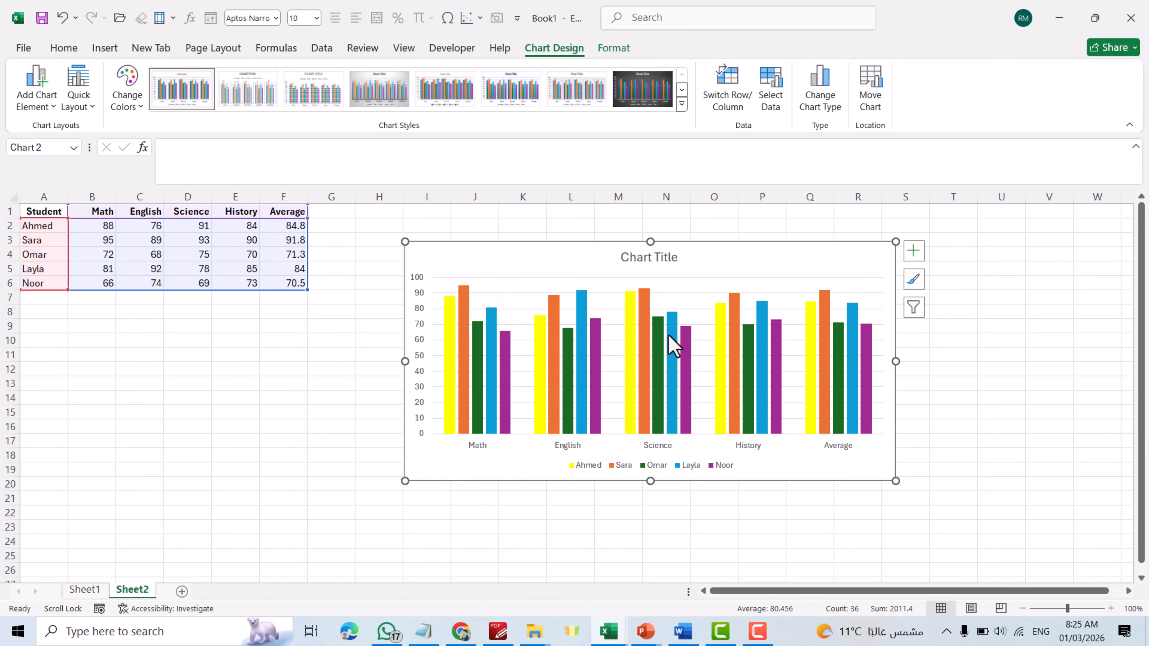
- Fill the third student's data series (row 4) with the standard red color
{"action": "left_click", "coordinate": [753, 363]}
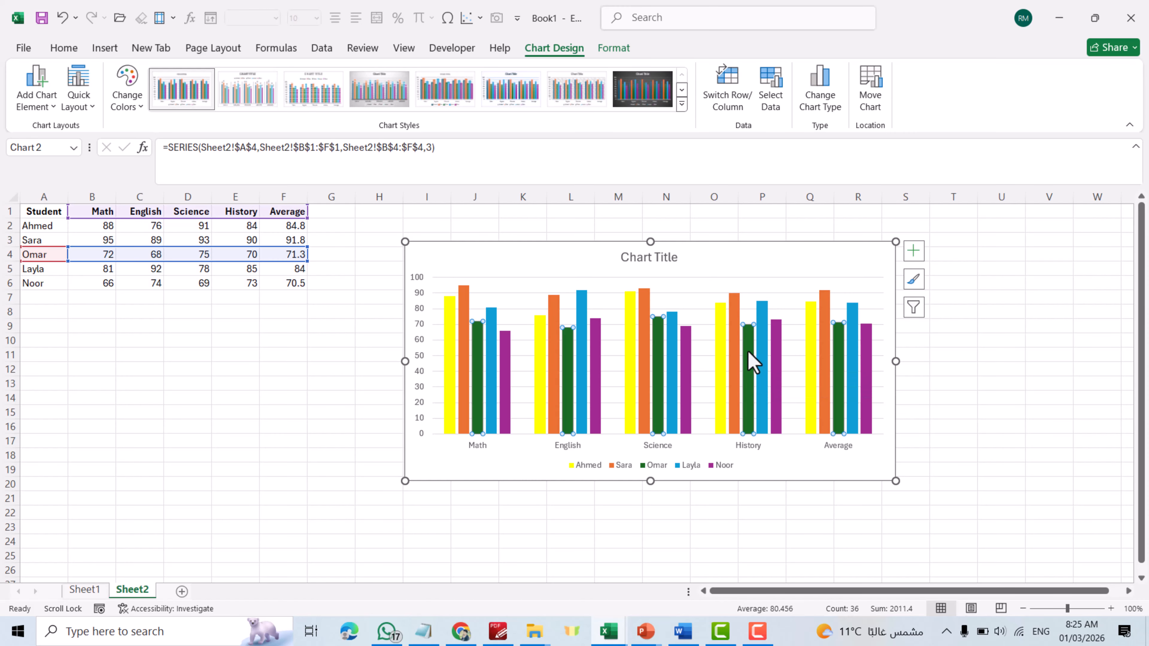
{"action": "right_click", "coordinate": [753, 363]}
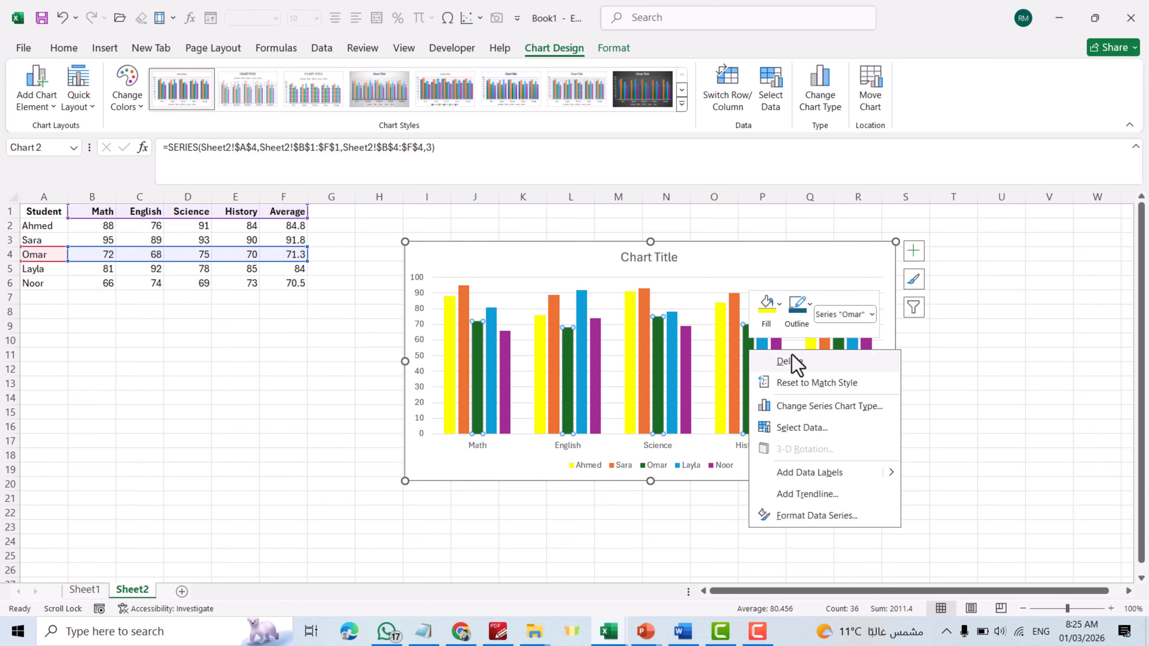
{"action": "left_click", "coordinate": [766, 305]}
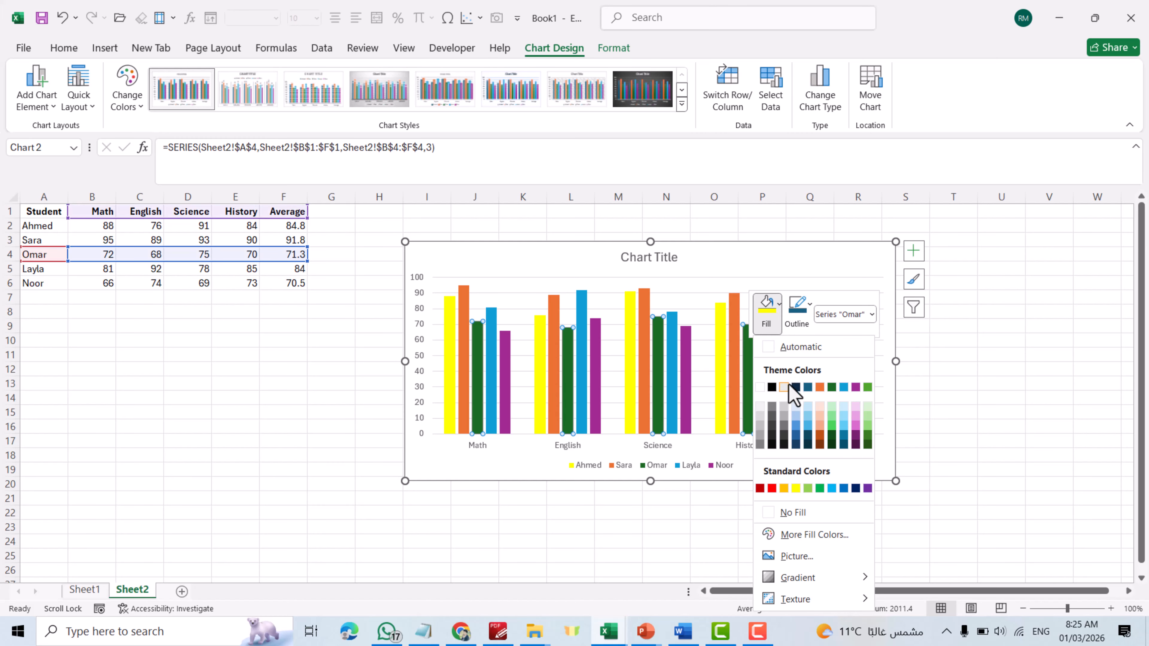
{"action": "left_click", "coordinate": [772, 488]}
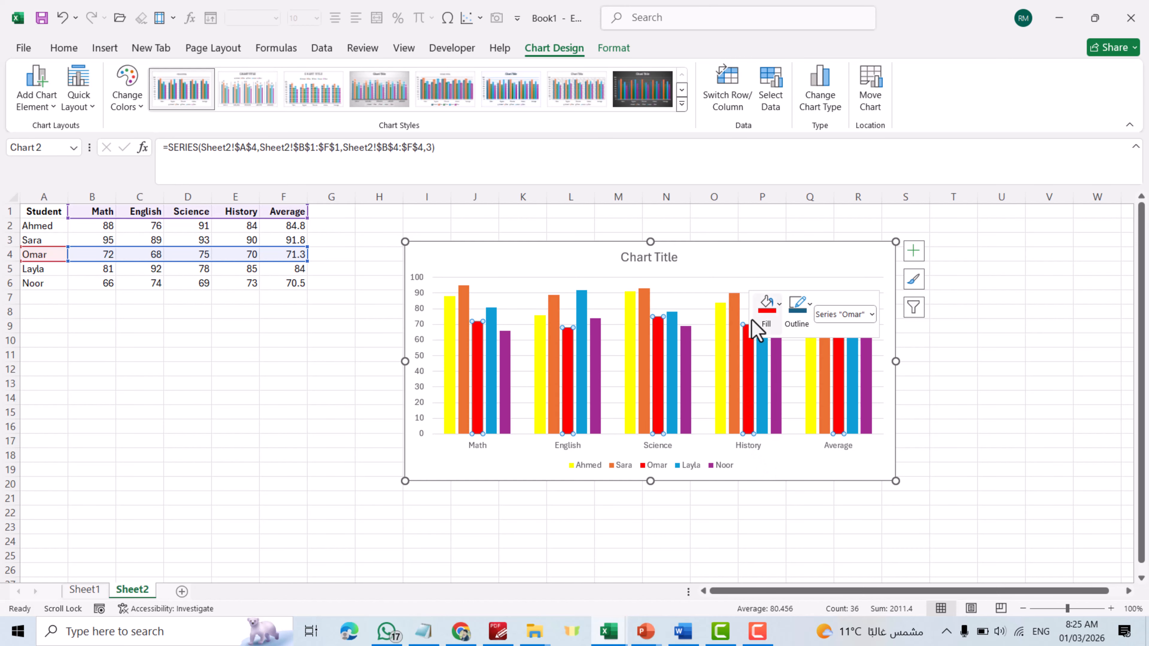
{"action": "left_click", "coordinate": [731, 260]}
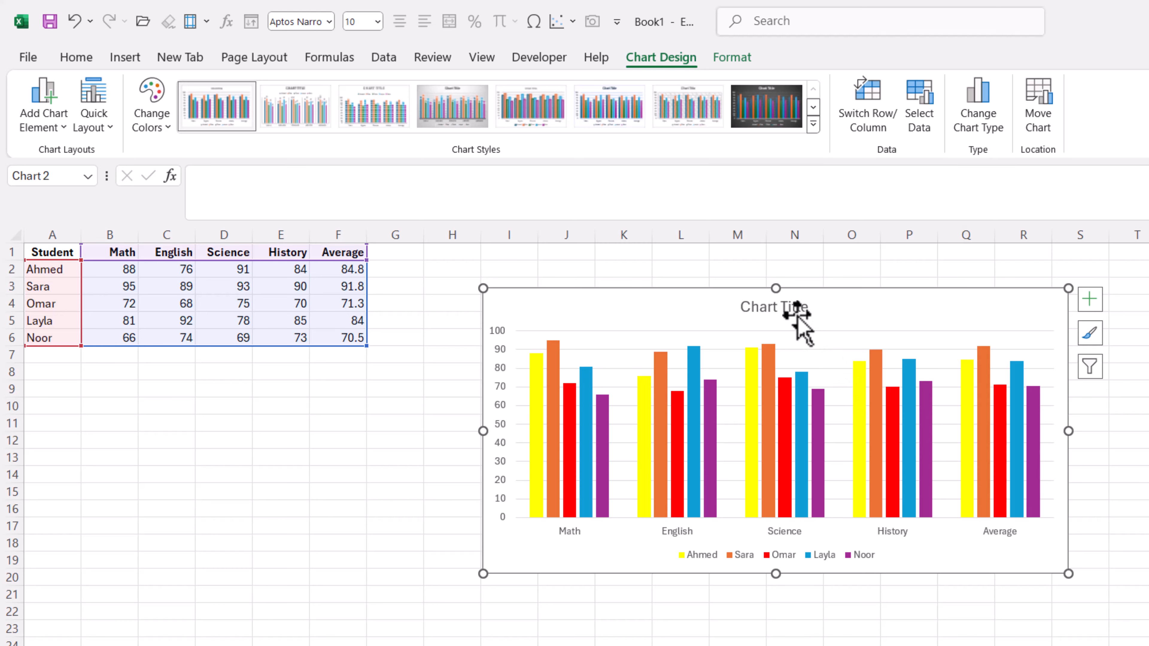
- Turn on the chart's axis titles and set the chart title to "Clusterd Bar graph For Result Comparison"
{"action": "left_click", "coordinate": [1089, 299]}
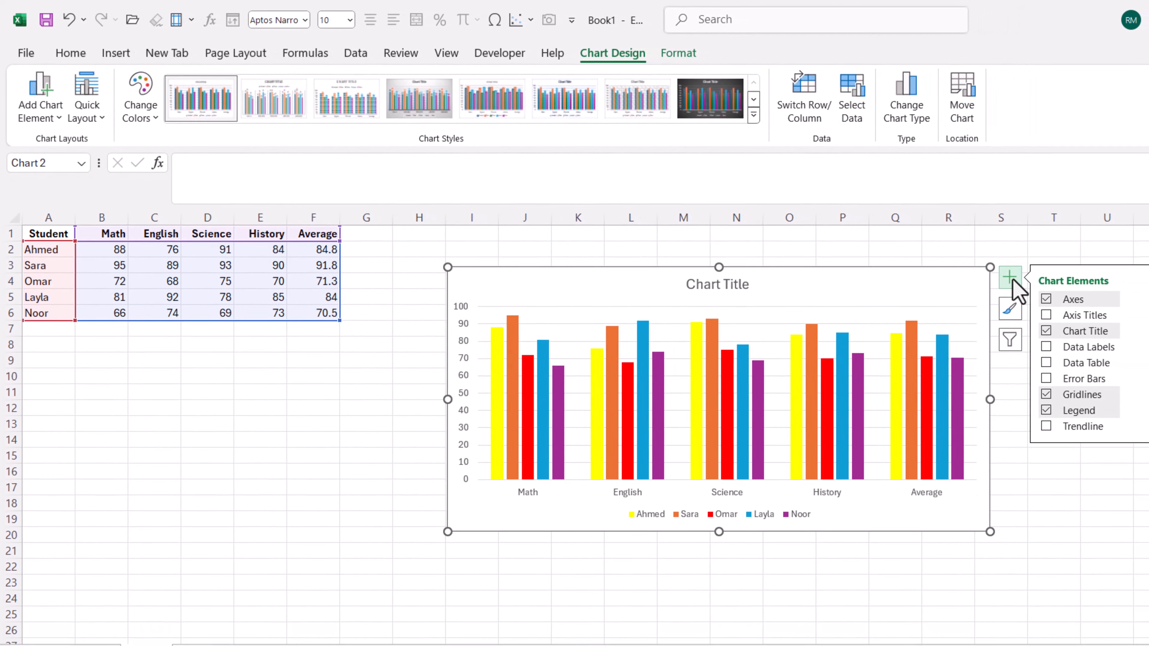
{"action": "left_click", "coordinate": [1102, 332]}
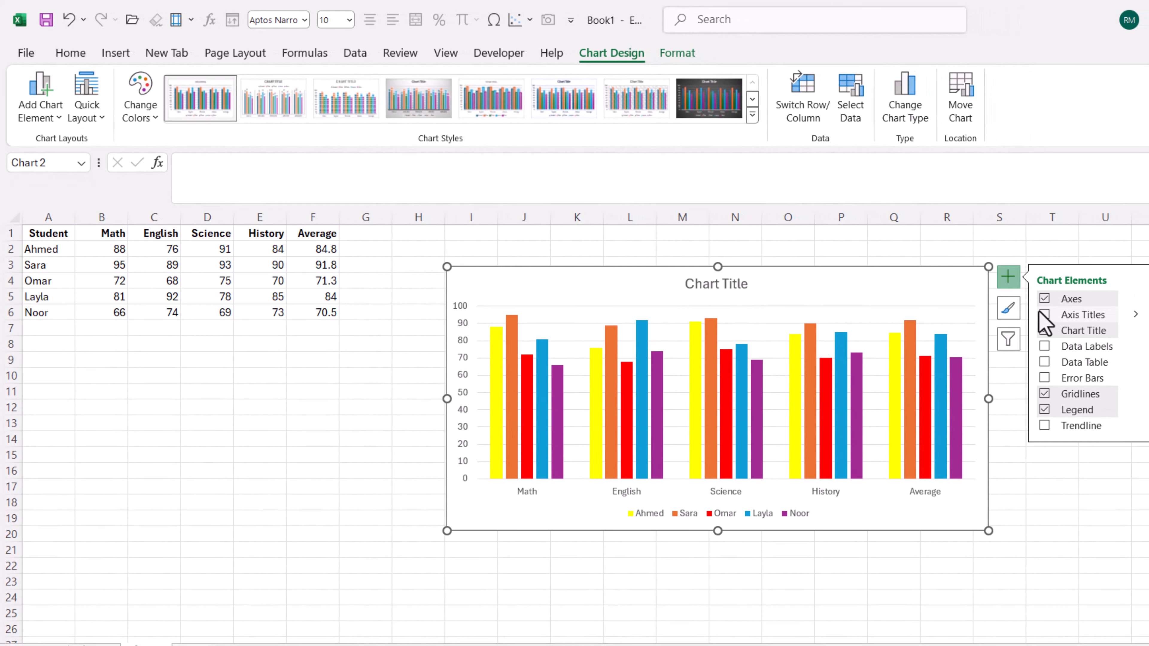
{"action": "double_click", "coordinate": [727, 286]}
{"action": "triple_click", "coordinate": [726, 286]}
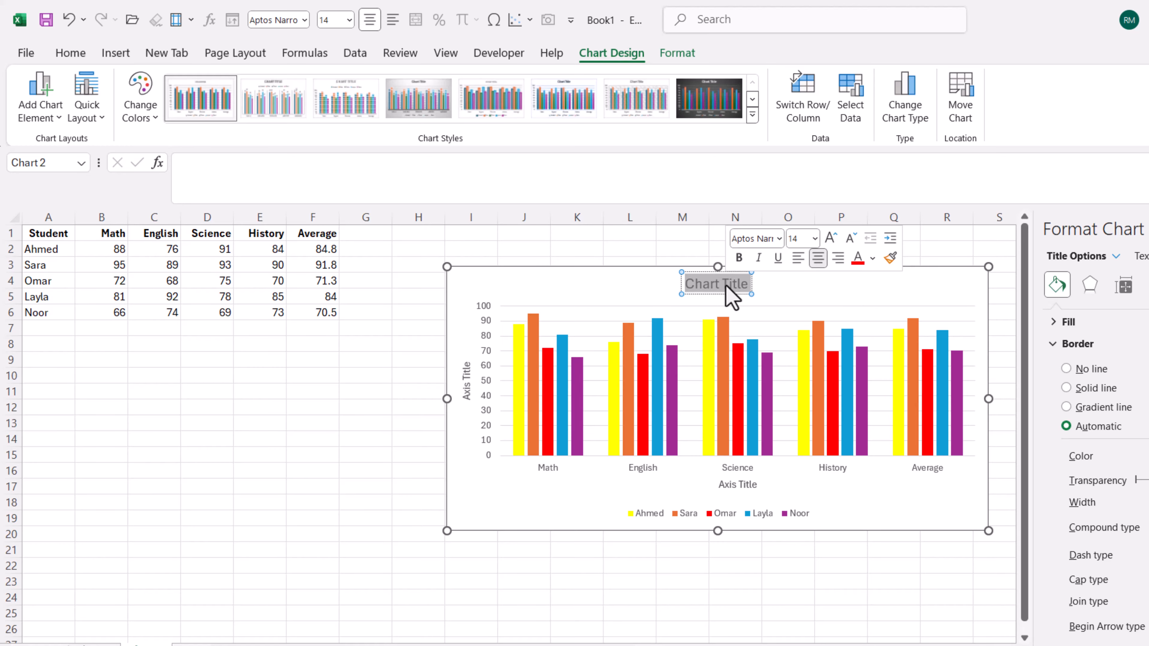
{"action": "type", "text": "Cl"}
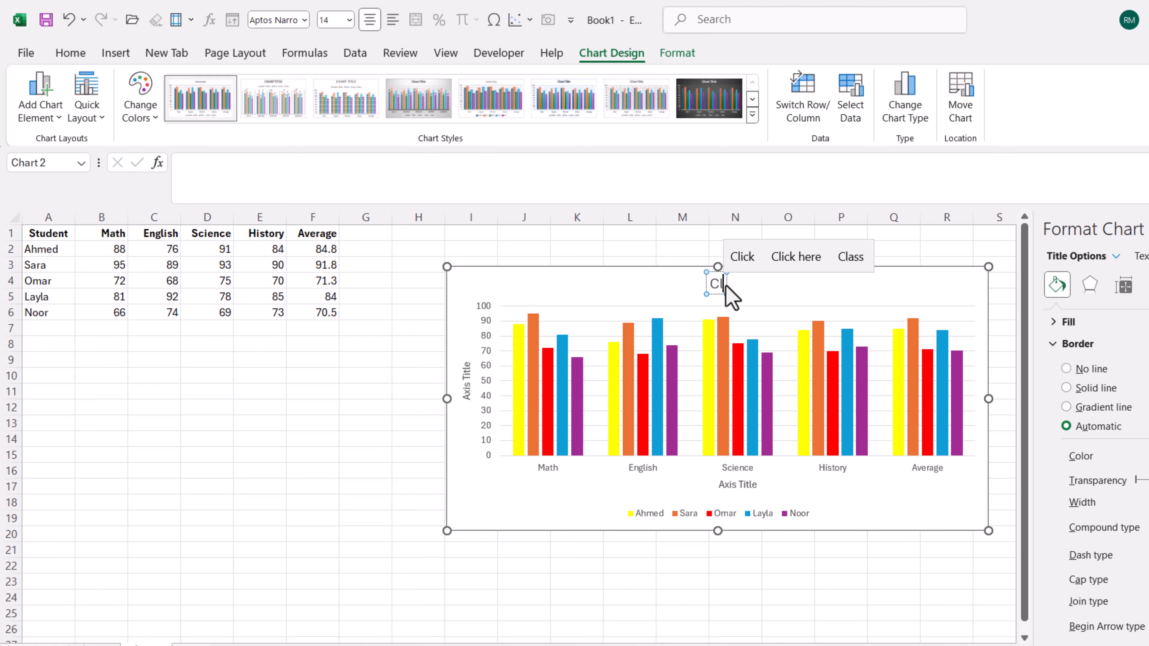
{"action": "type", "text": "usterd Ba"}
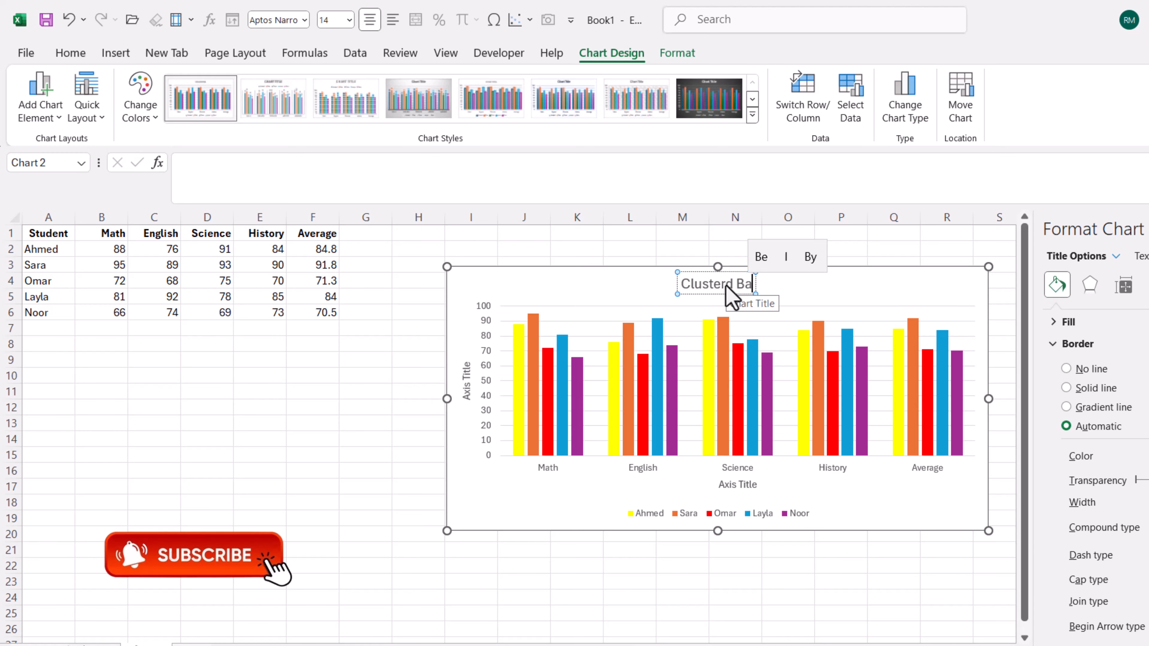
{"action": "type", "text": "r g"}
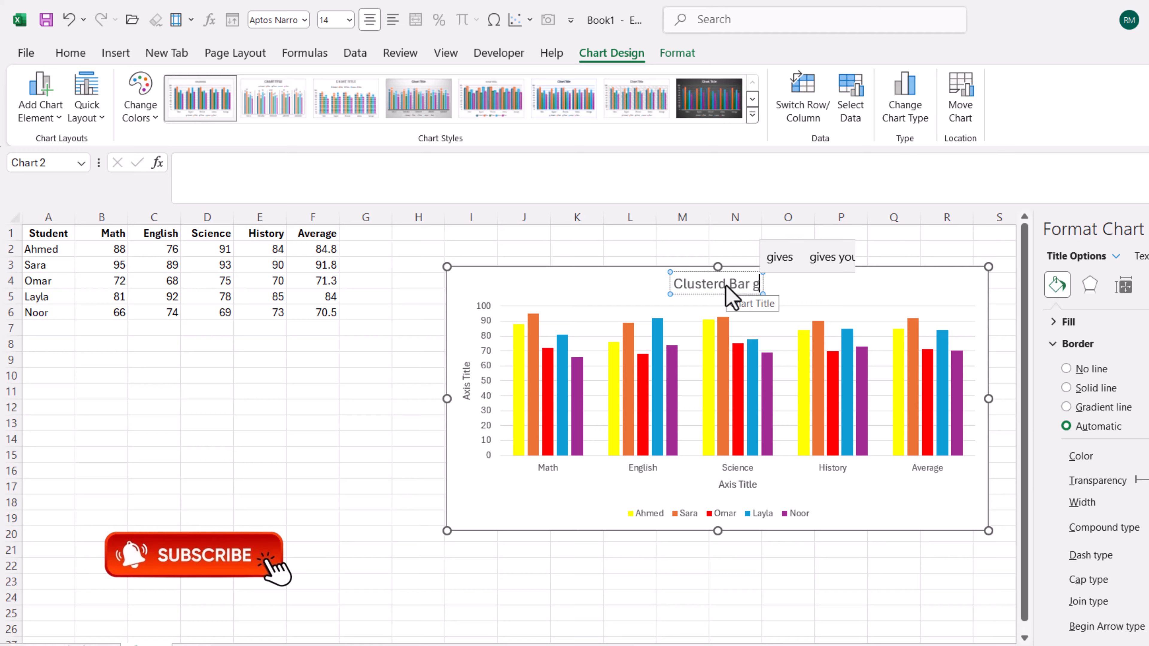
{"action": "type", "text": "raph F"}
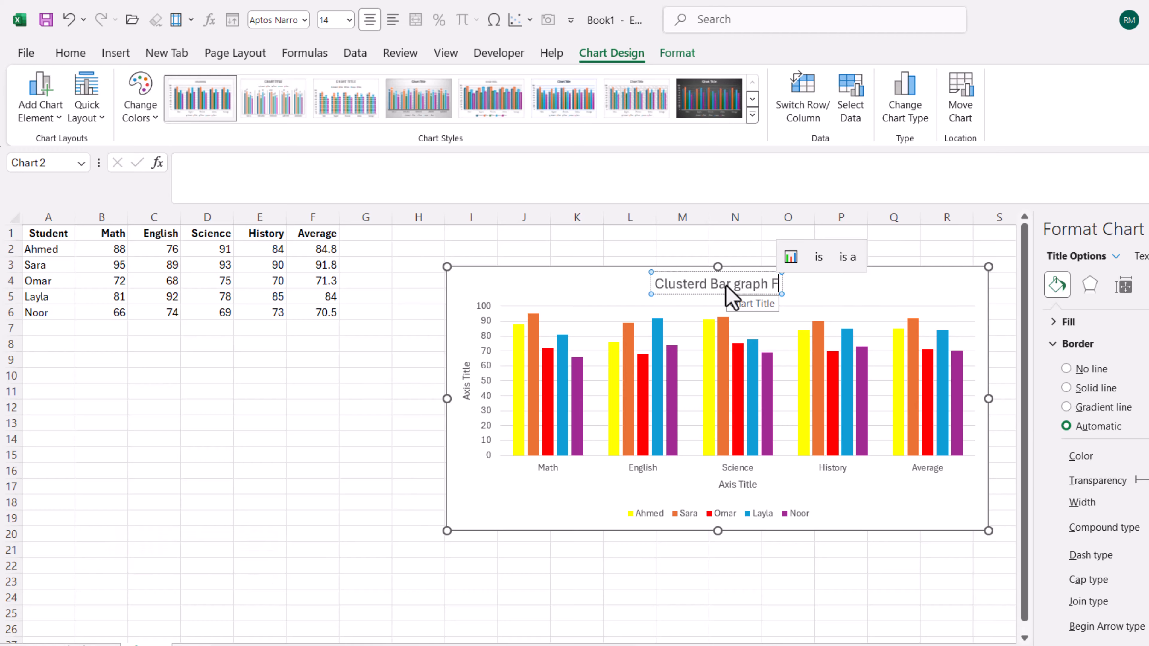
{"action": "type", "text": "or Res"}
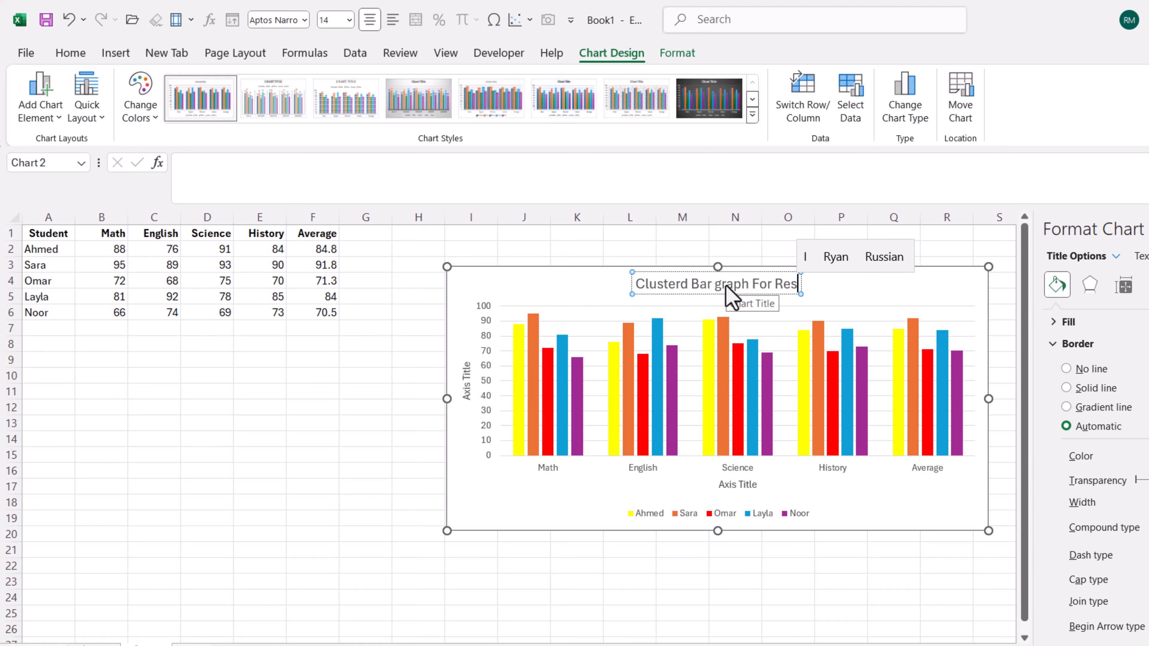
{"action": "type", "text": "ult Comparison"}
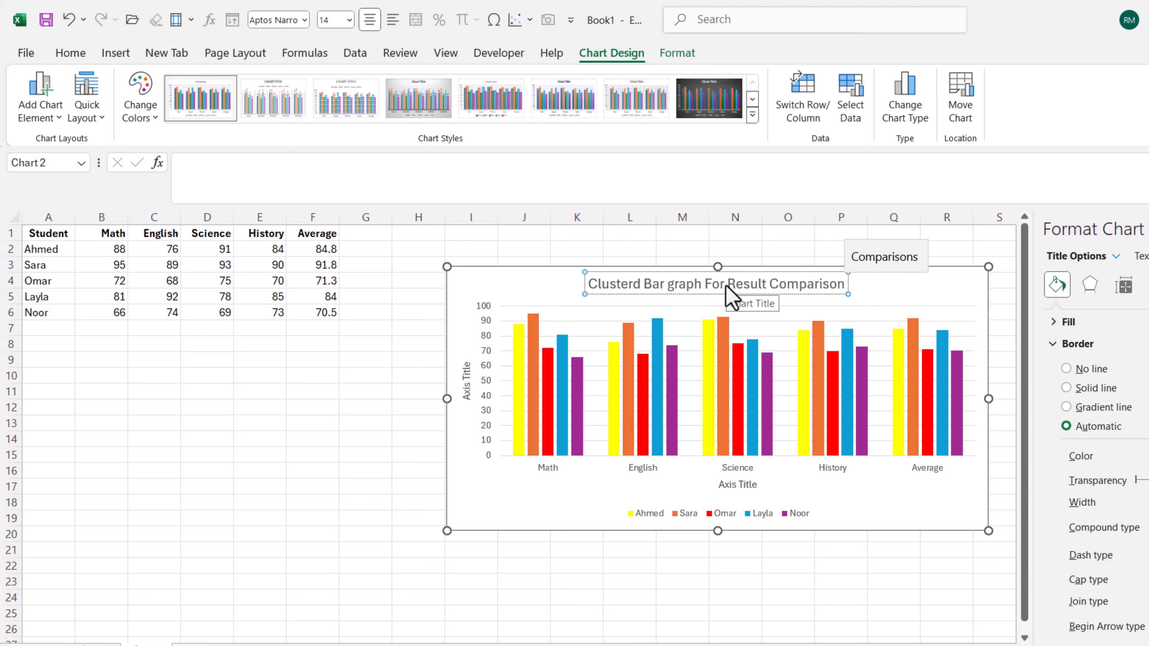
- Set the horizontal axis title to "Subject Names"
{"action": "triple_click", "coordinate": [728, 484]}
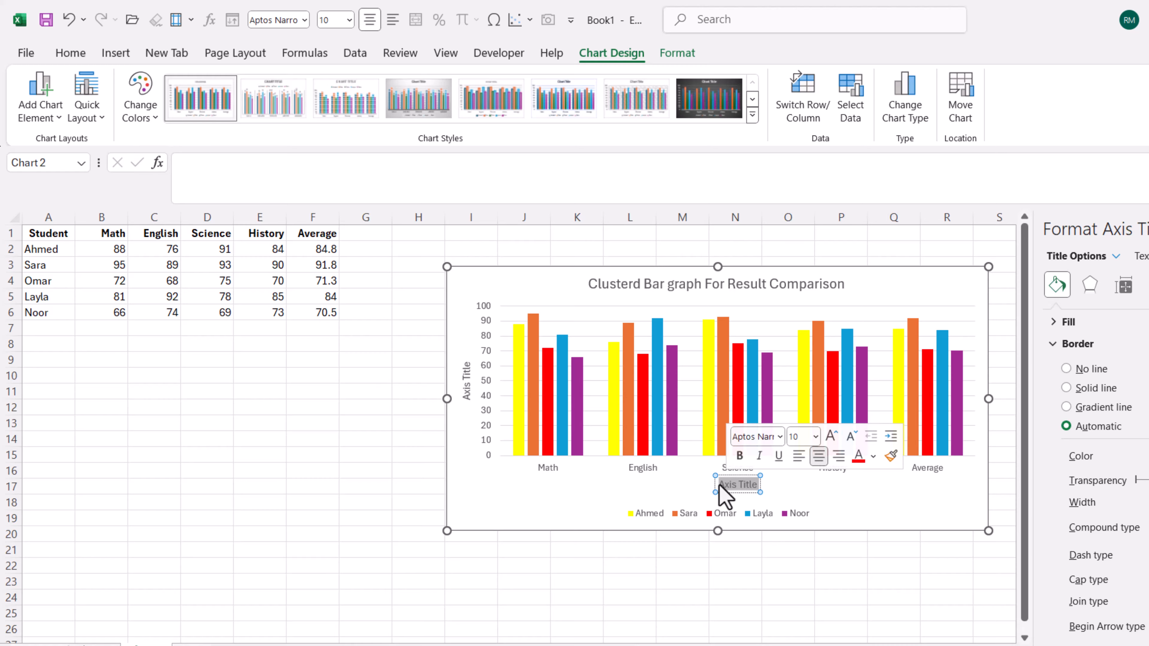
{"action": "type", "text": "S"}
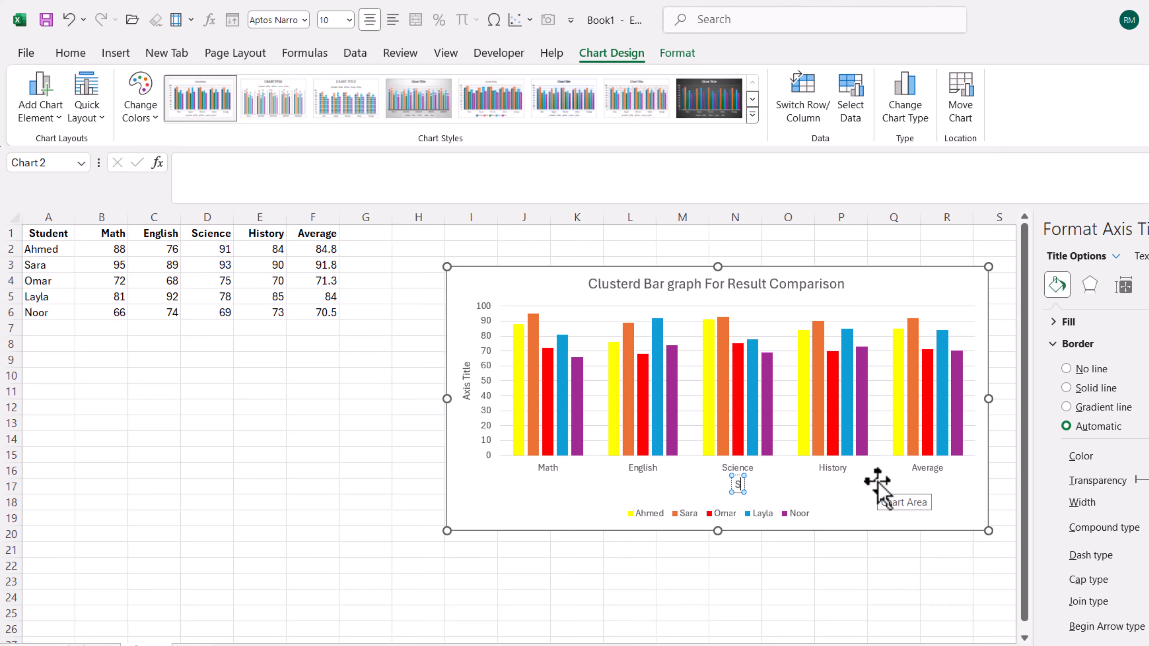
{"action": "type", "text": "ubject"}
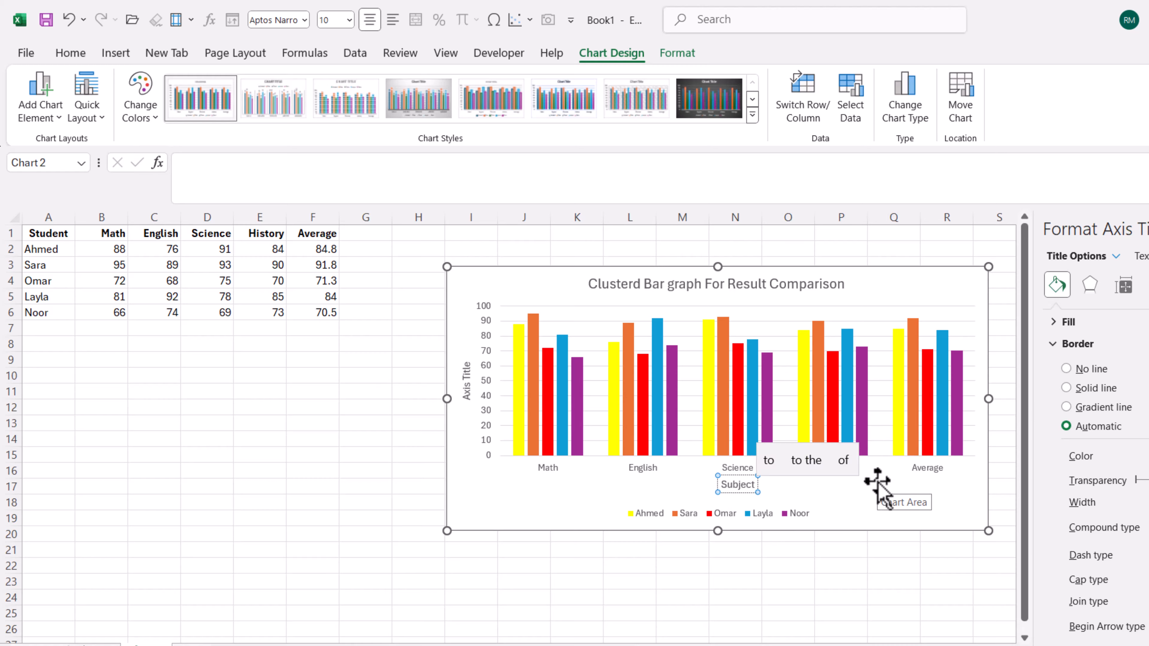
{"action": "type", "text": " Names"}
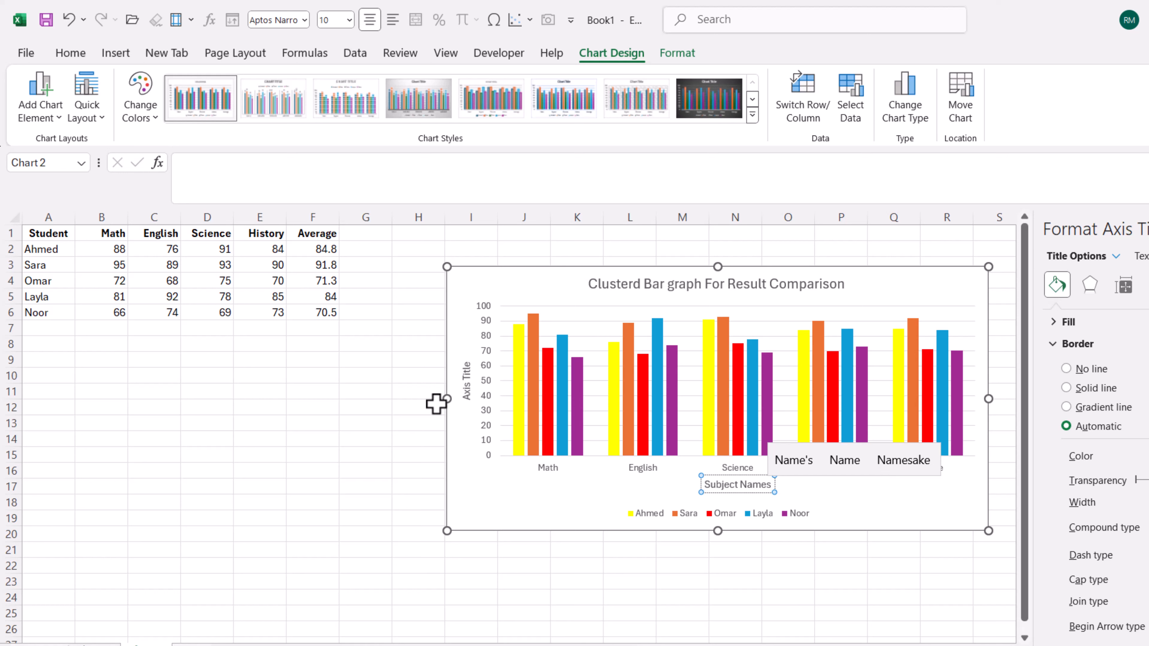
- Set the vertical axis title to "Students Mark"
{"action": "left_click", "coordinate": [463, 397]}
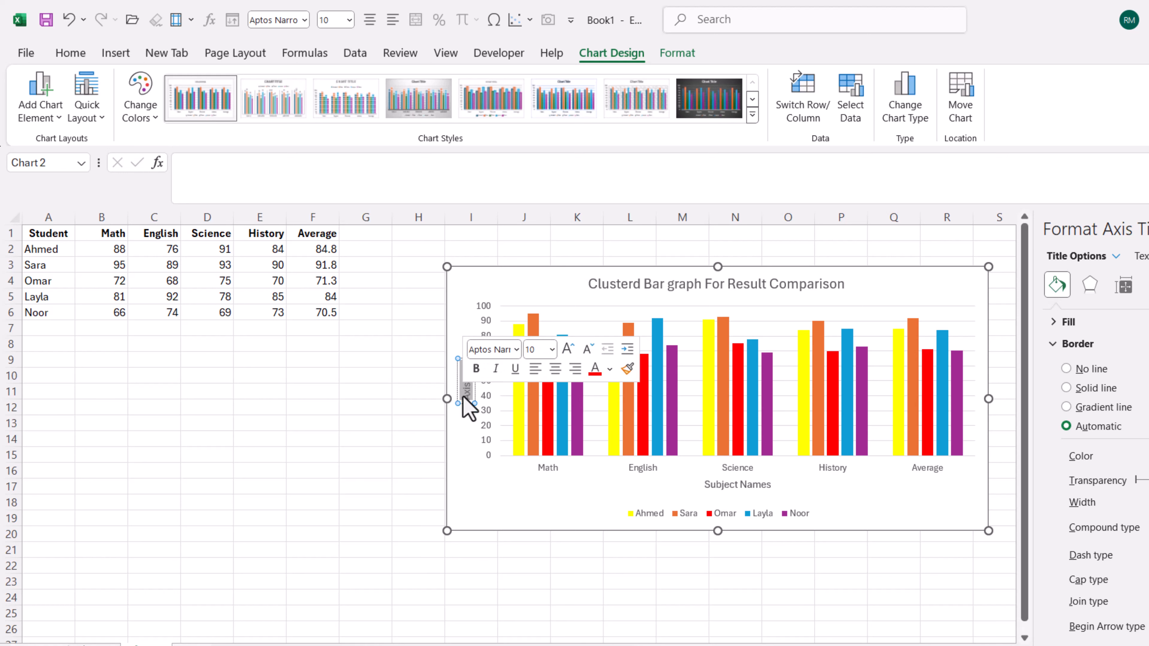
{"action": "type", "text": "St"}
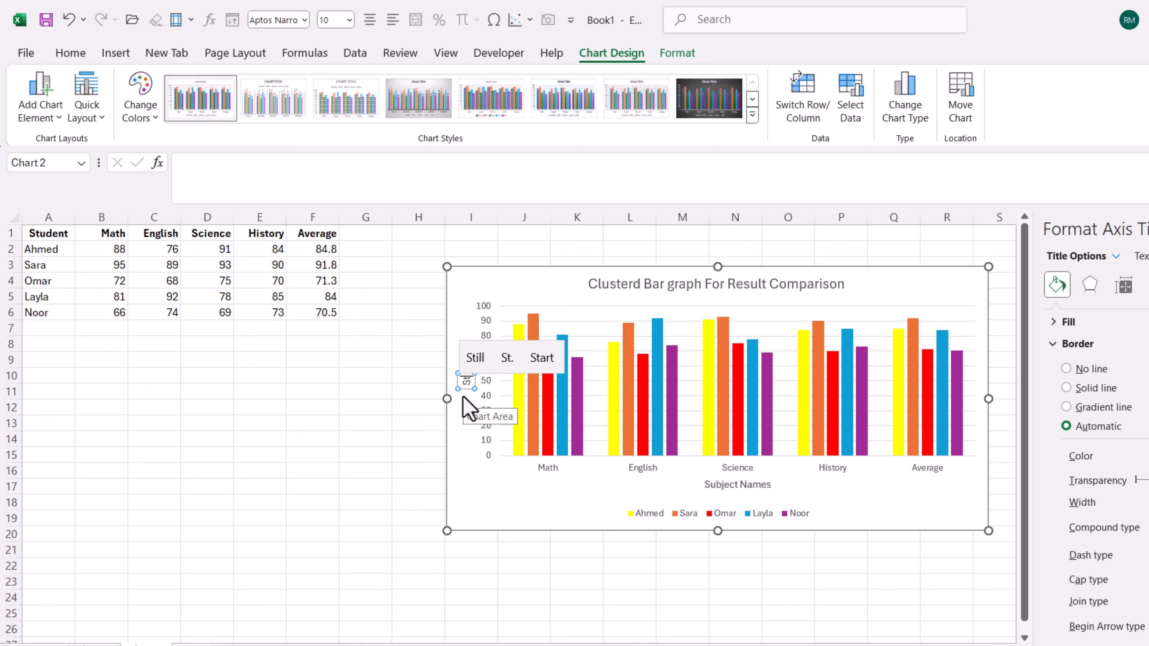
{"action": "type", "text": "udents"}
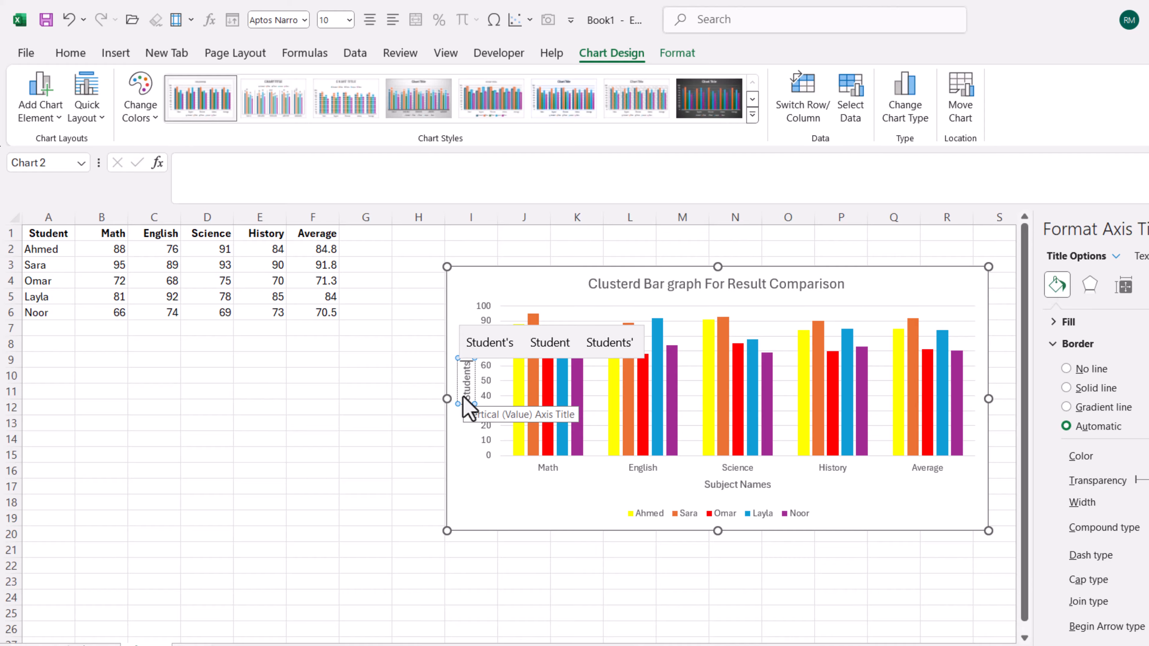
{"action": "type", "text": " Mark"}
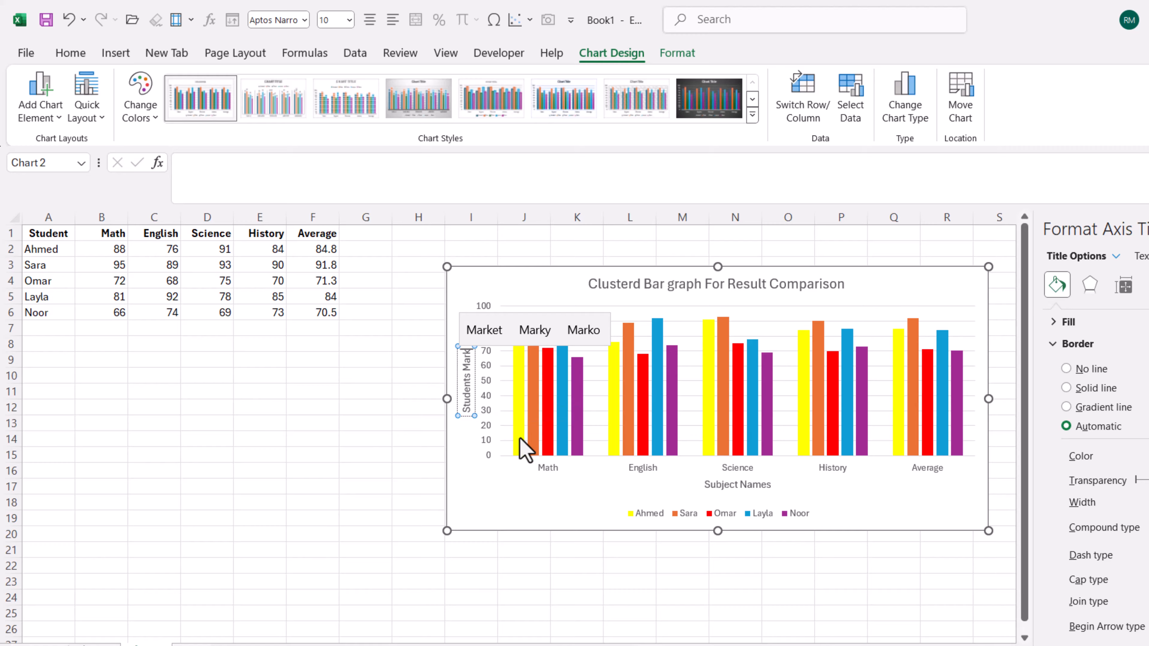
- Try several preset chart styles on the whole chart and settle on Style 1
{"action": "left_click", "coordinate": [860, 498]}
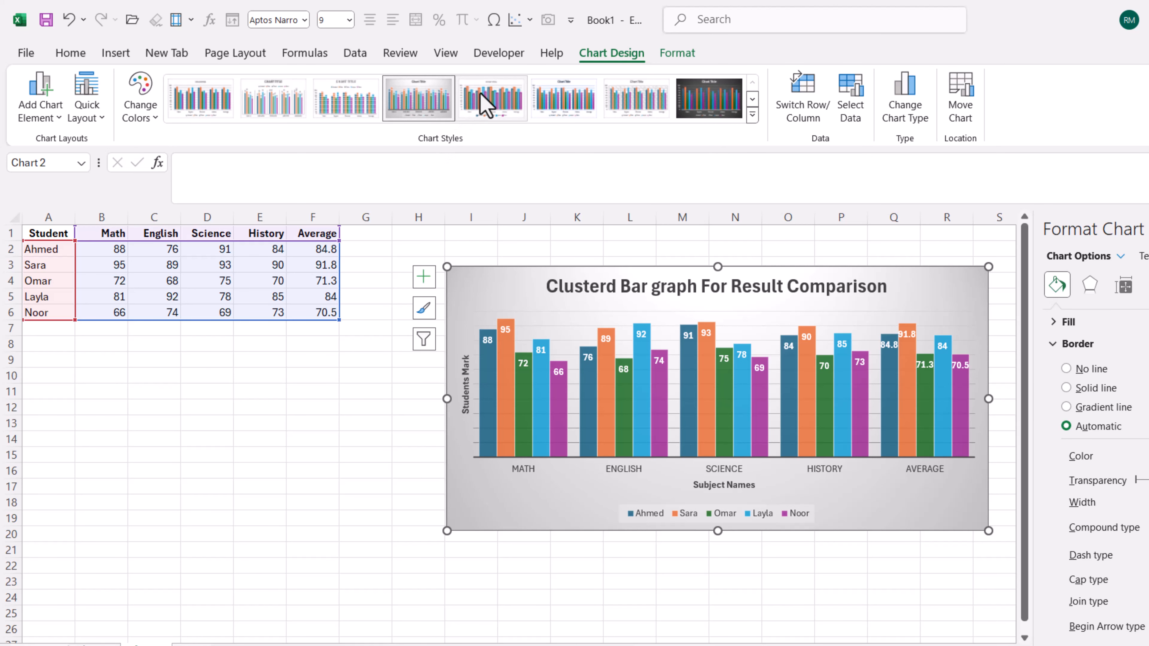
{"action": "left_click", "coordinate": [486, 105]}
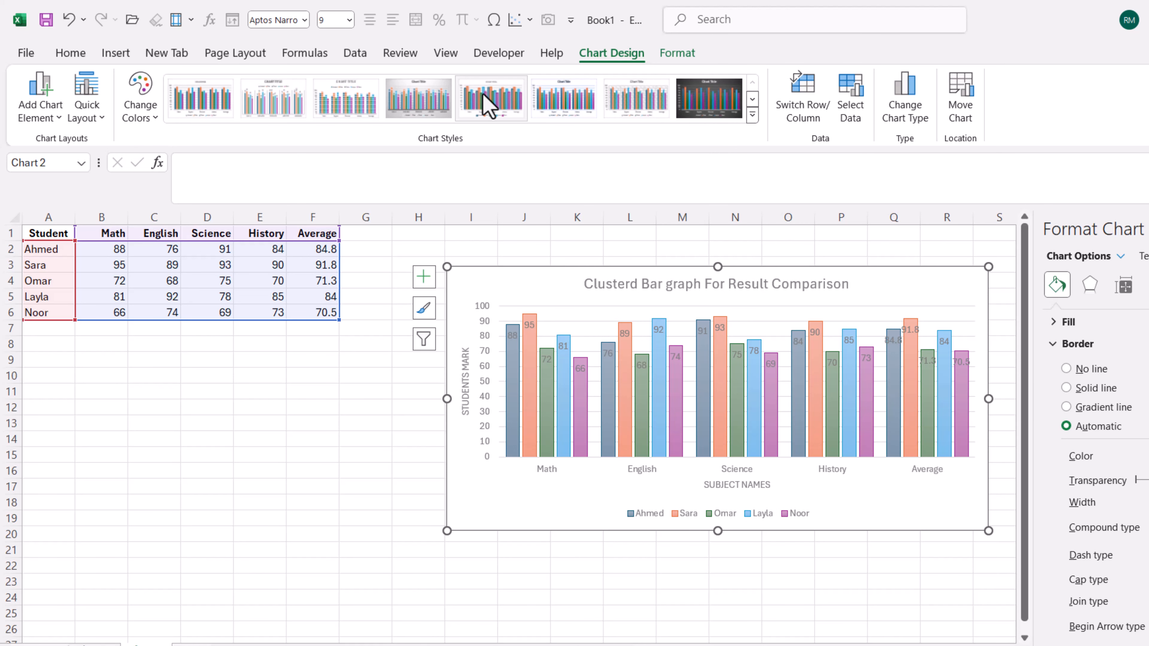
{"action": "left_click", "coordinate": [557, 108]}
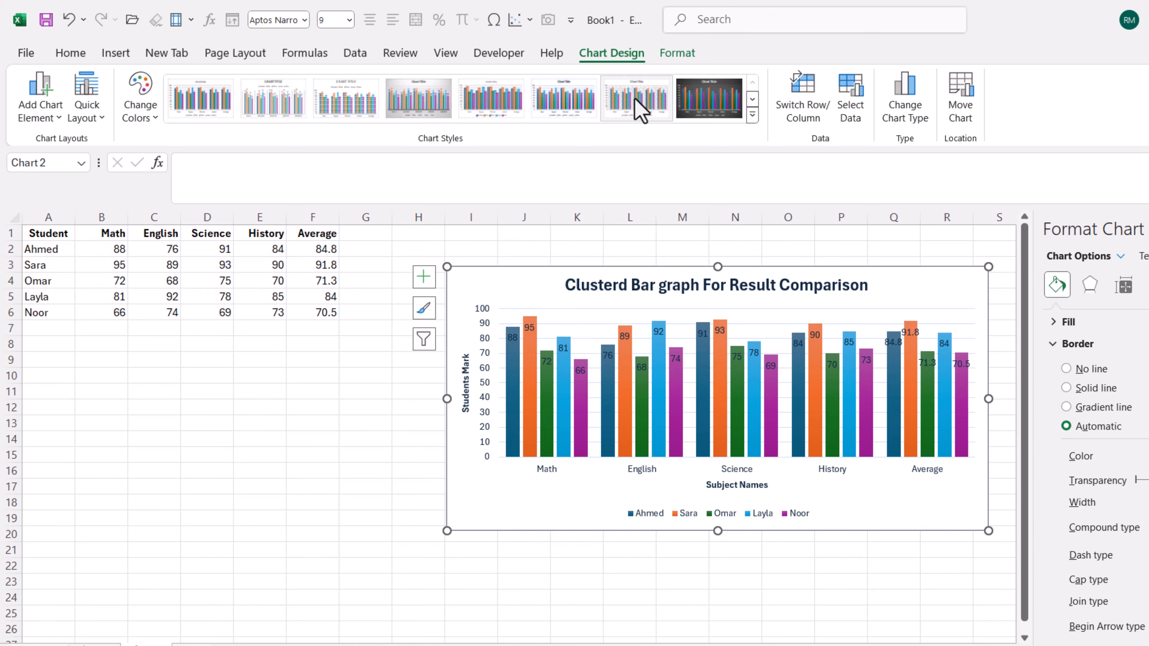
{"action": "left_click", "coordinate": [636, 108]}
{"action": "left_click", "coordinate": [276, 108]}
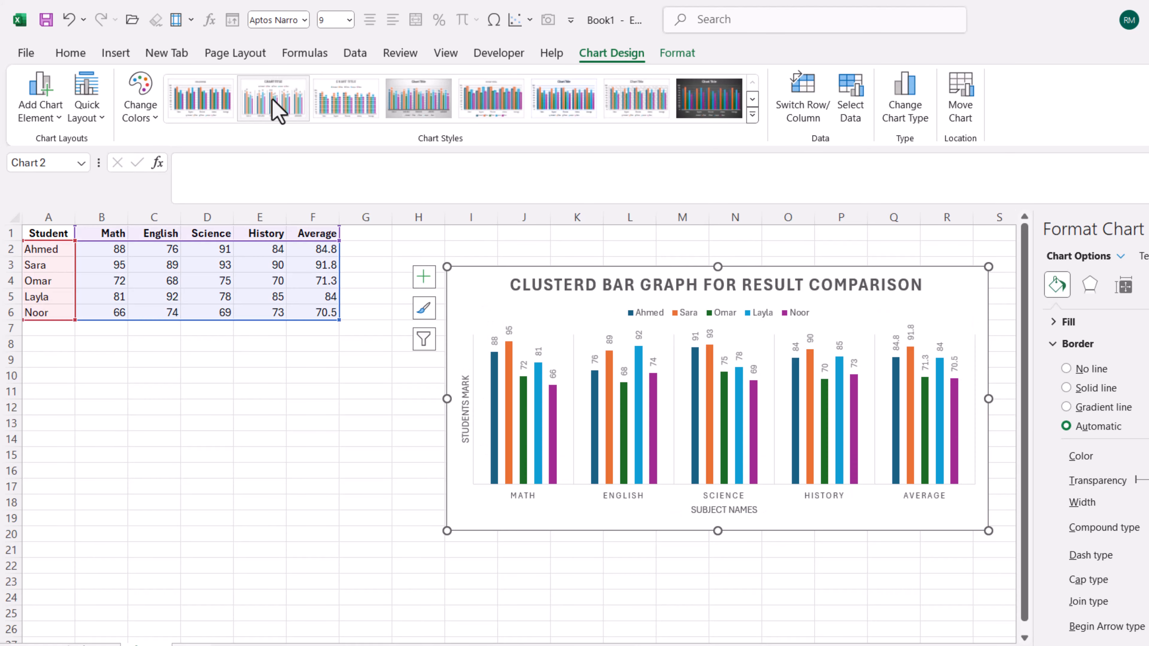
{"action": "left_click", "coordinate": [336, 111]}
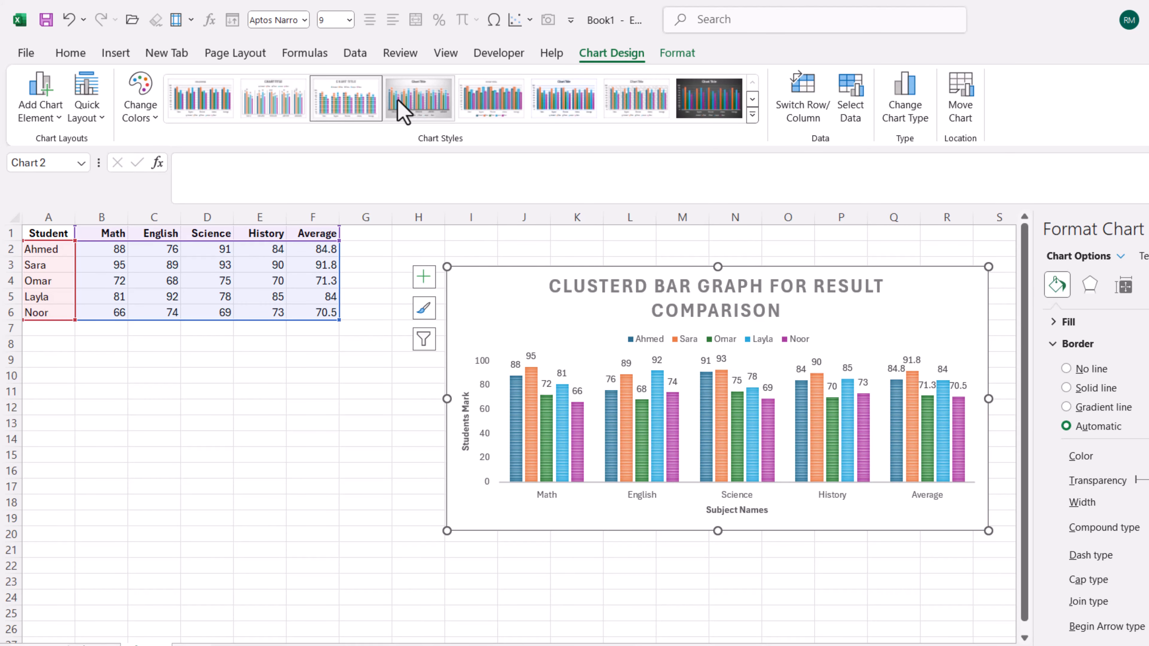
{"action": "left_click", "coordinate": [411, 111]}
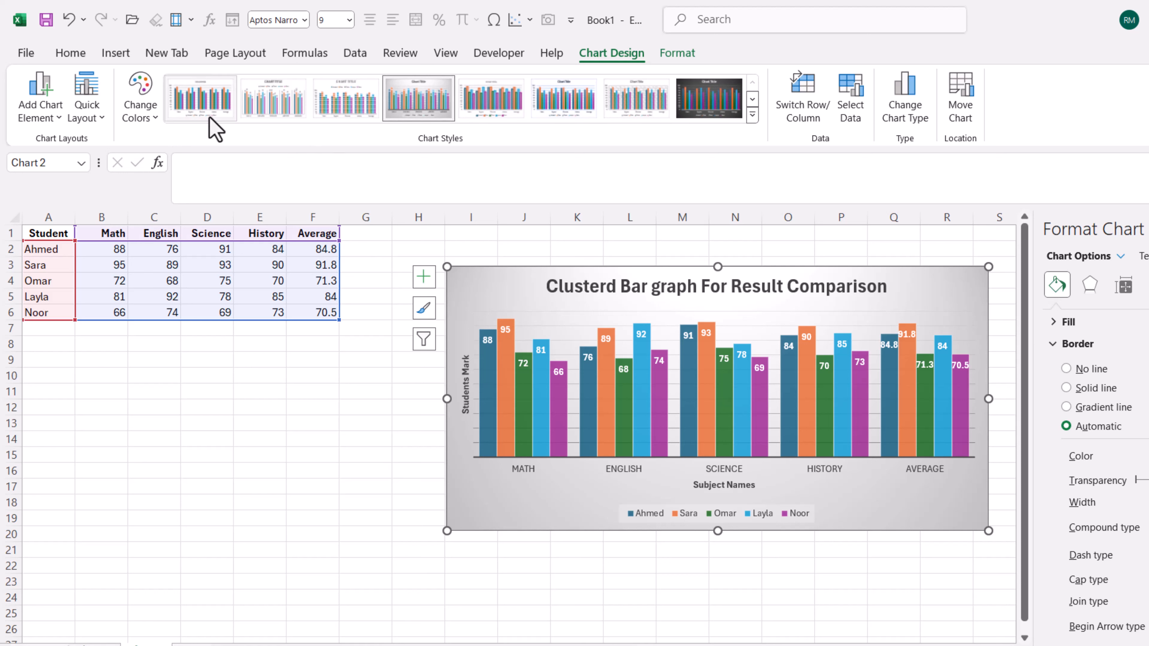
{"action": "left_click", "coordinate": [752, 115]}
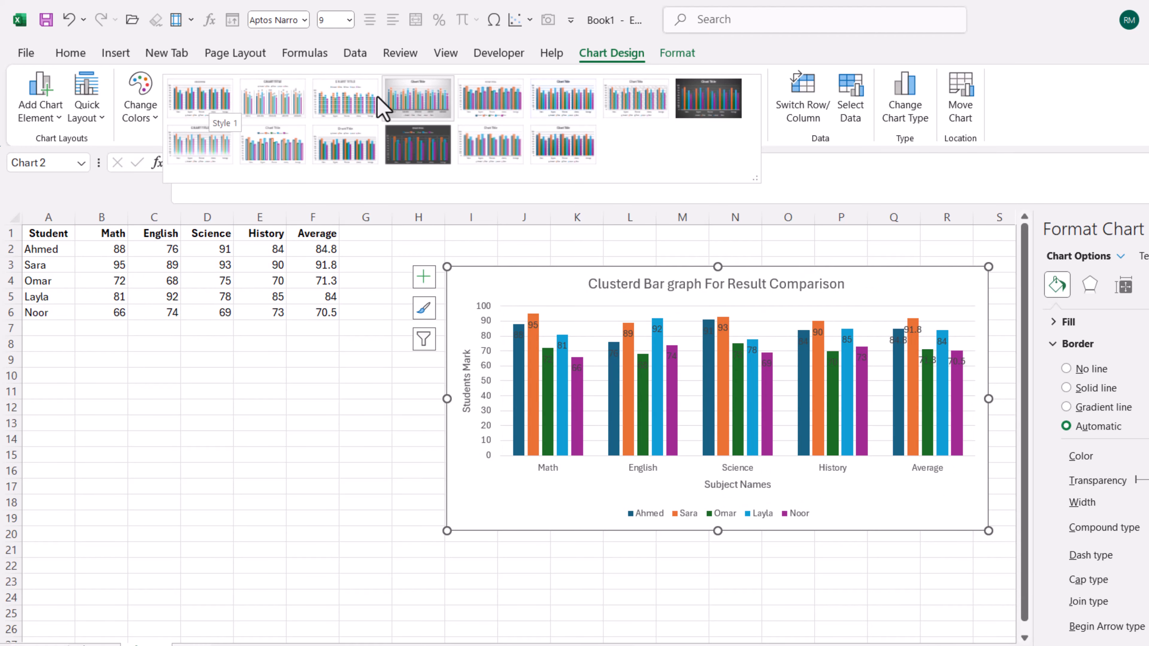
{"action": "left_click", "coordinate": [210, 108]}
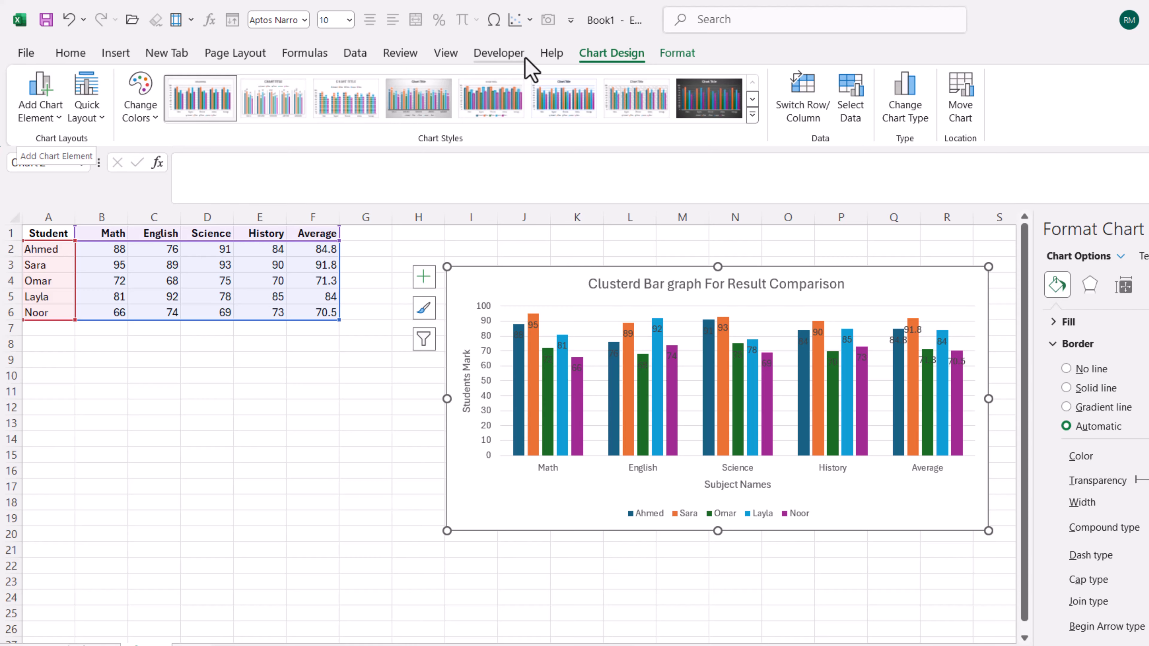
- Position the chart's data labels at Outside End
{"action": "left_click", "coordinate": [65, 115]}
{"action": "mouse_move", "coordinate": [70, 168]}
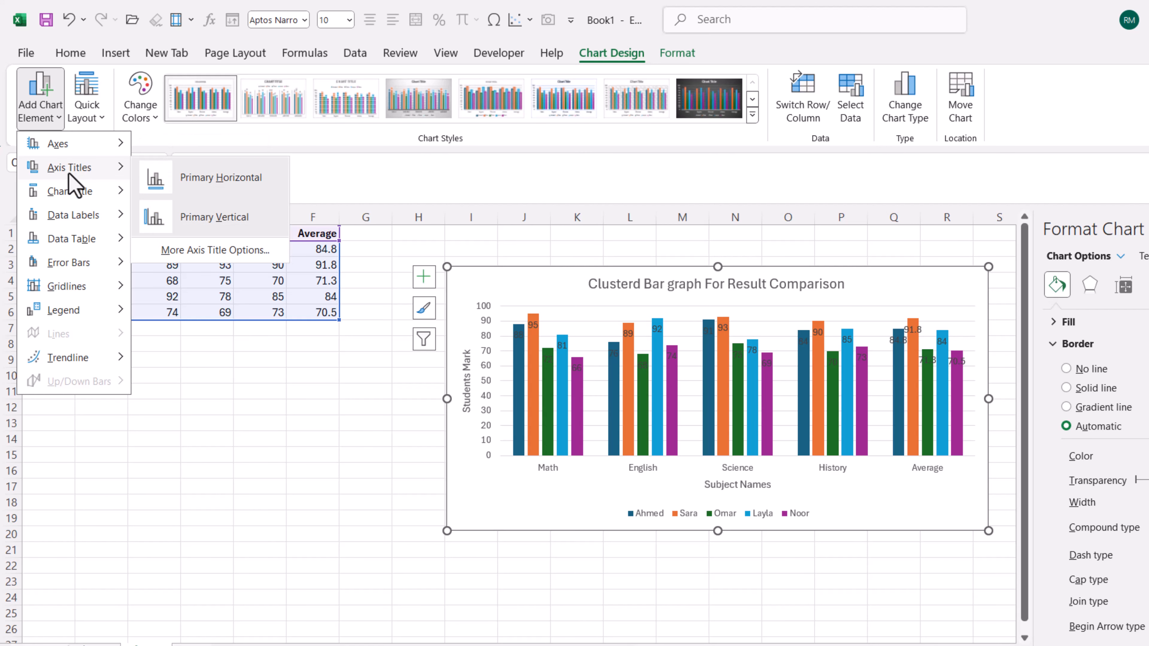
{"action": "mouse_move", "coordinate": [71, 192]}
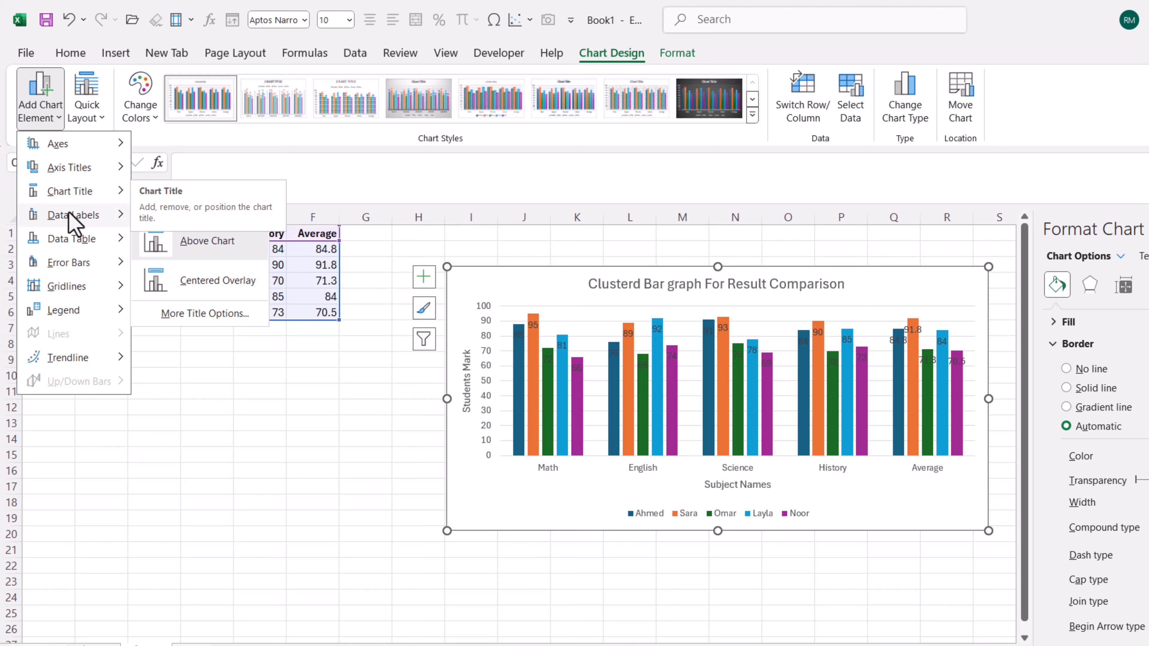
{"action": "mouse_move", "coordinate": [72, 217]}
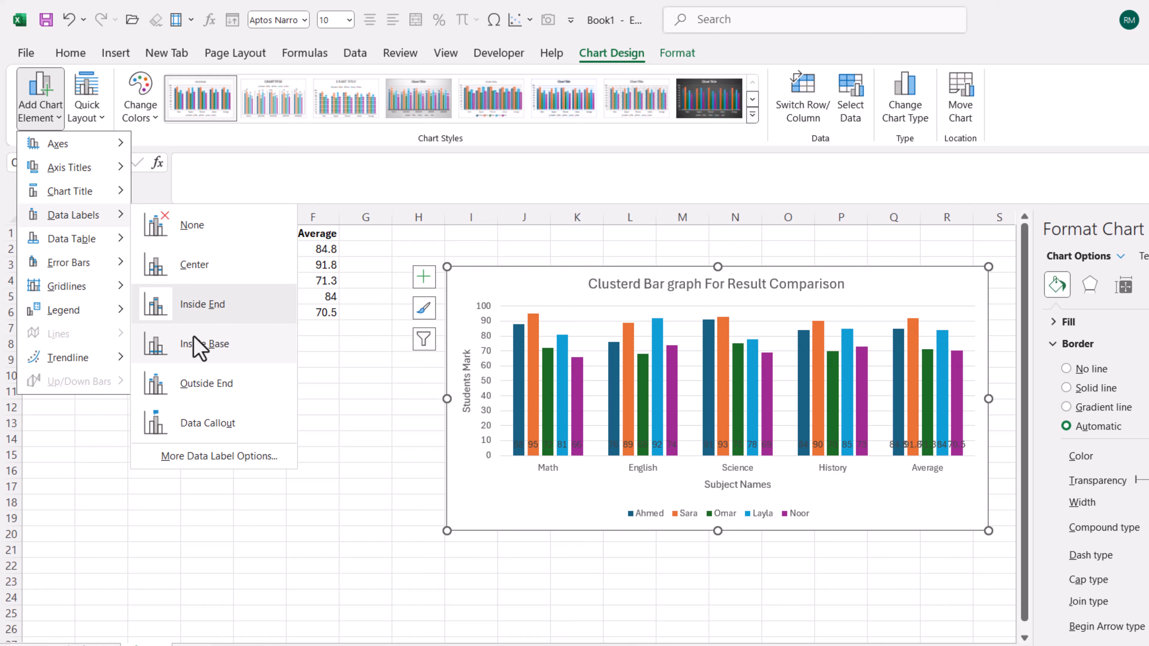
{"action": "left_click", "coordinate": [199, 387]}
- Add a data table with legend keys to the chart
{"action": "left_click", "coordinate": [59, 118]}
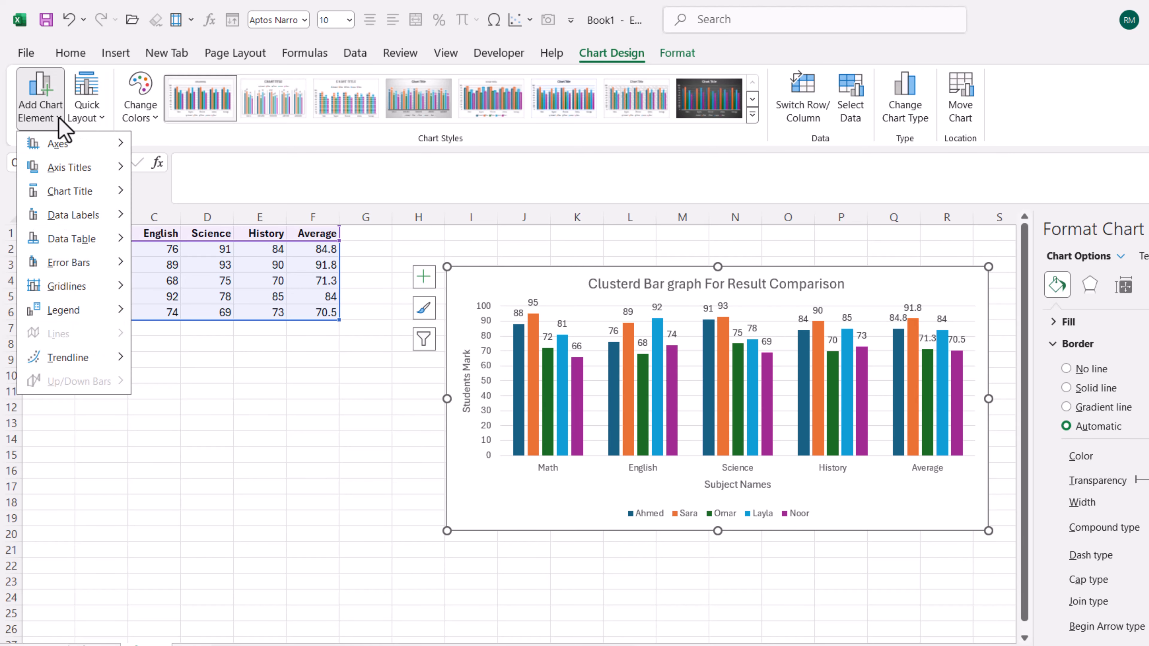
{"action": "mouse_move", "coordinate": [74, 240]}
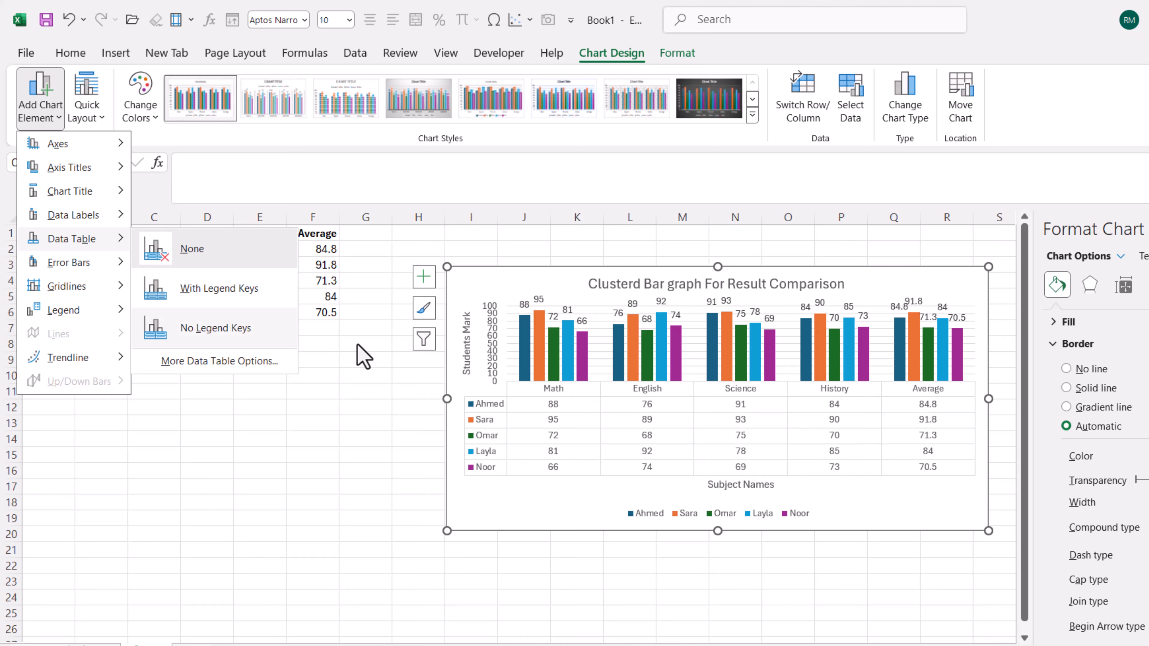
{"action": "left_click", "coordinate": [212, 293]}
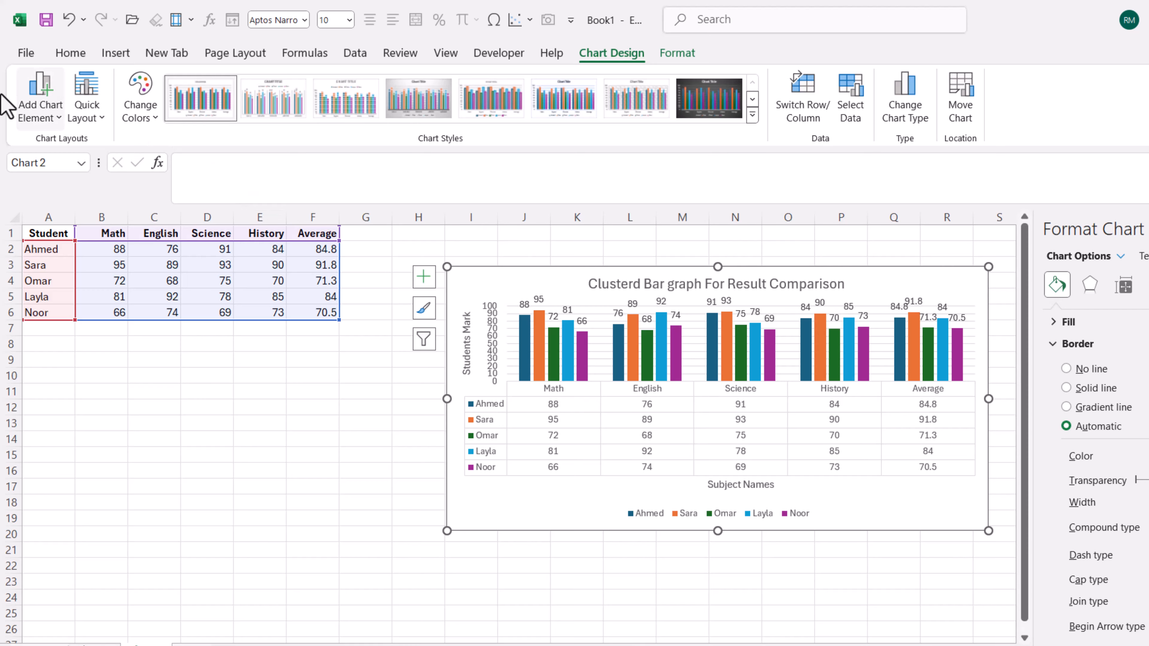
- Try the chart's data table without legend keys, and switch it back to the version with legend keys
{"action": "left_click", "coordinate": [60, 129]}
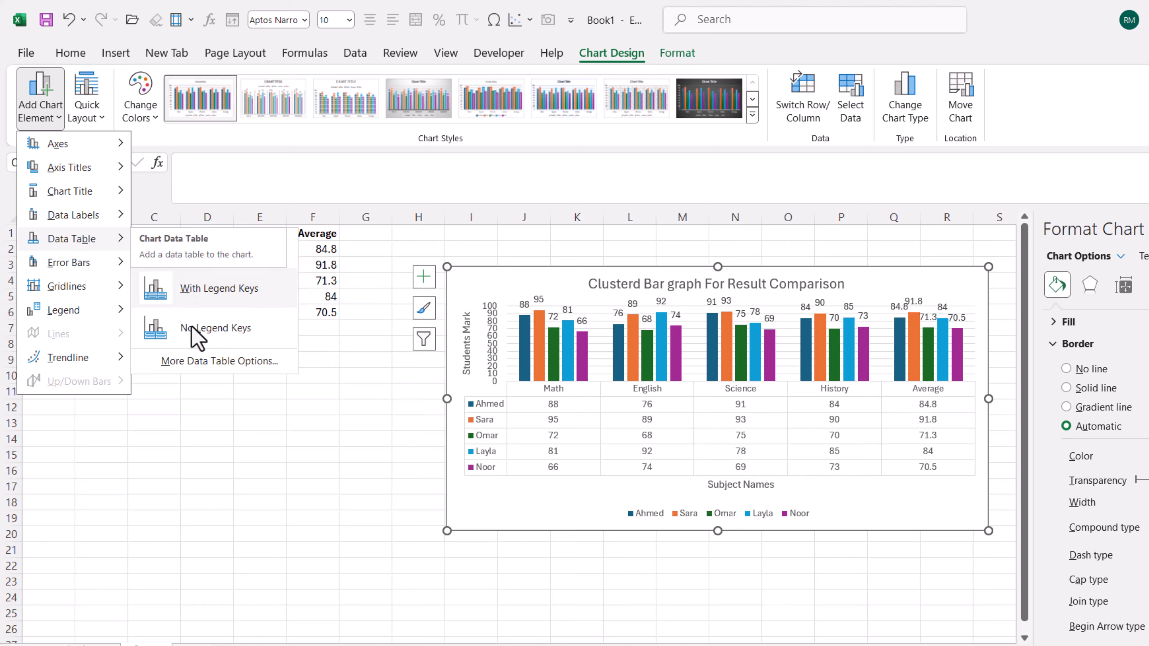
{"action": "left_click", "coordinate": [203, 332]}
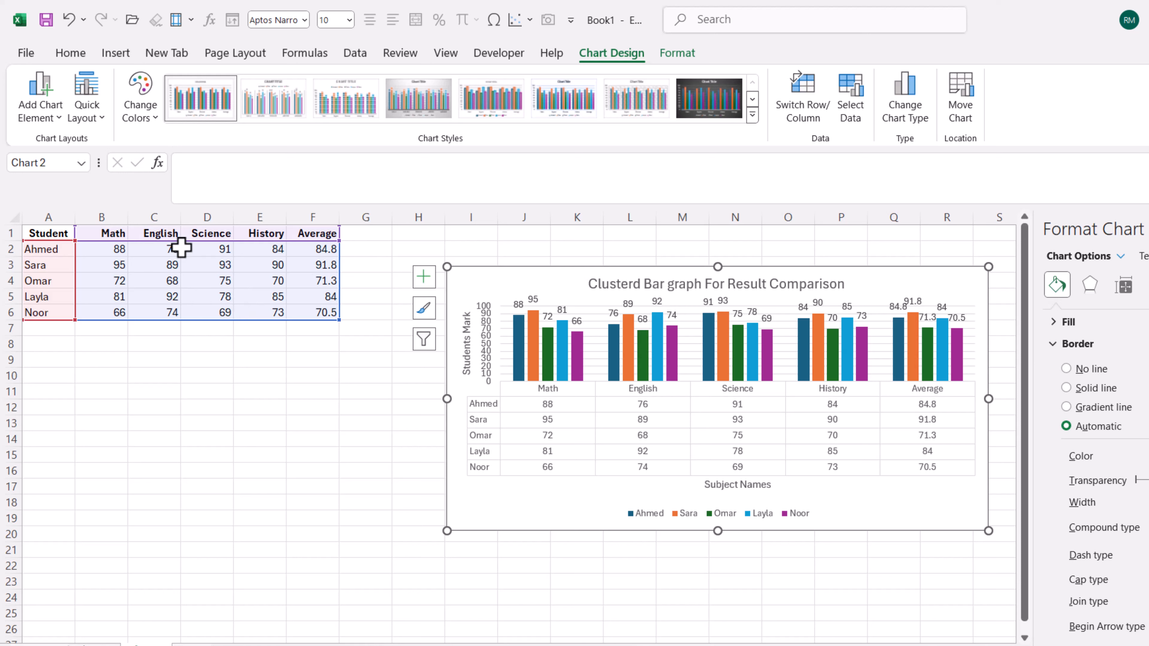
{"action": "left_click", "coordinate": [55, 117]}
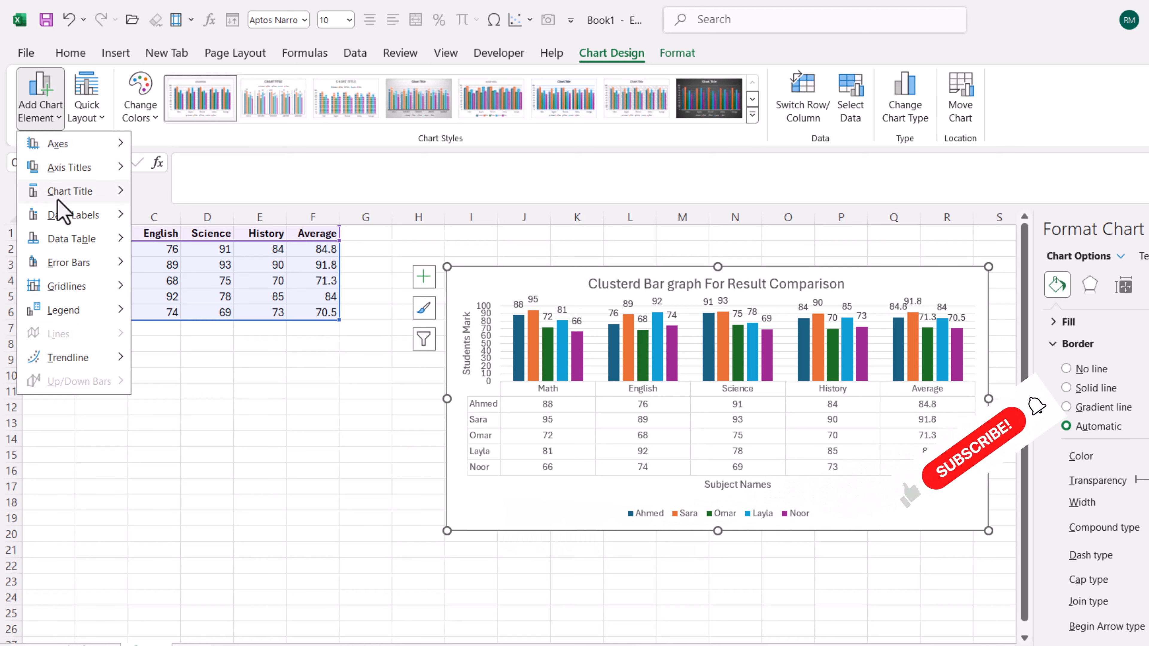
{"action": "mouse_move", "coordinate": [77, 239]}
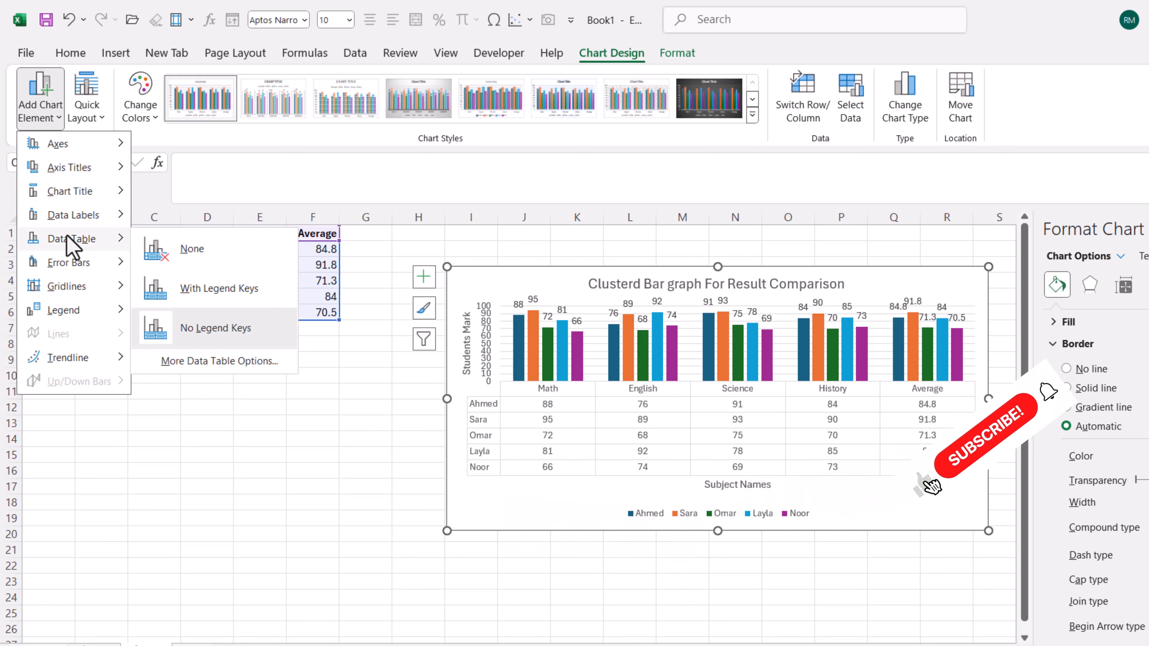
{"action": "left_click", "coordinate": [152, 294]}
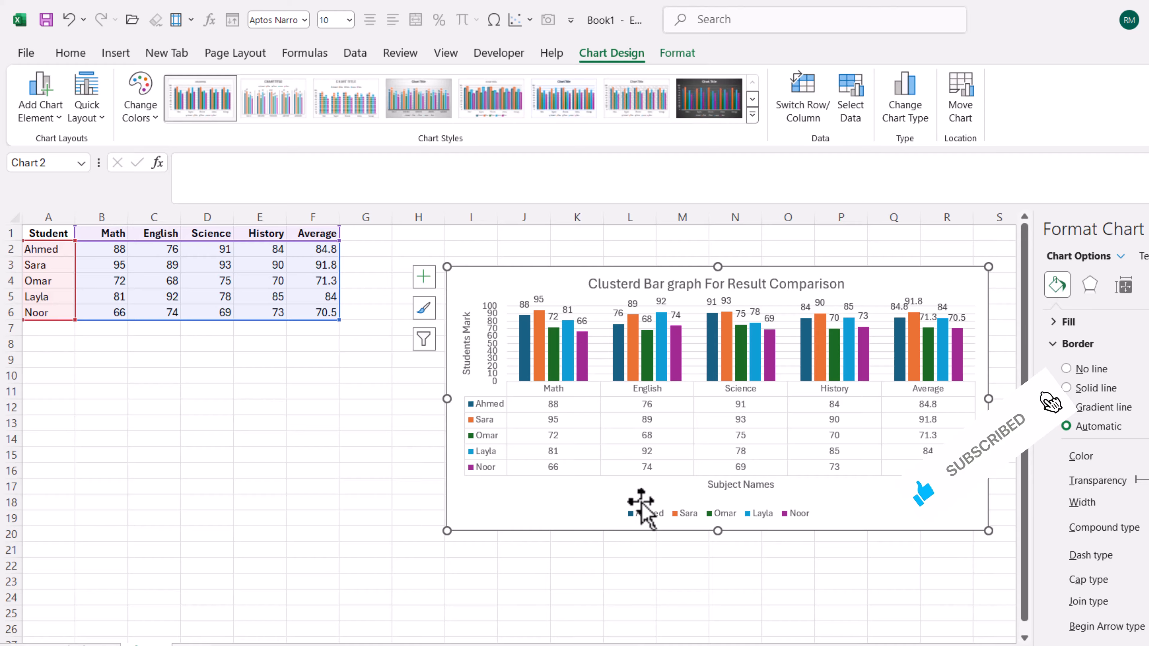
- Enlarge the chart and move it slightly up so that it spans about cells H2 to S25
{"action": "left_click_drag", "start_coordinate": [447, 530], "coordinate": [396, 624]}
{"action": "left_click_drag", "start_coordinate": [532, 284], "coordinate": [534, 267]}
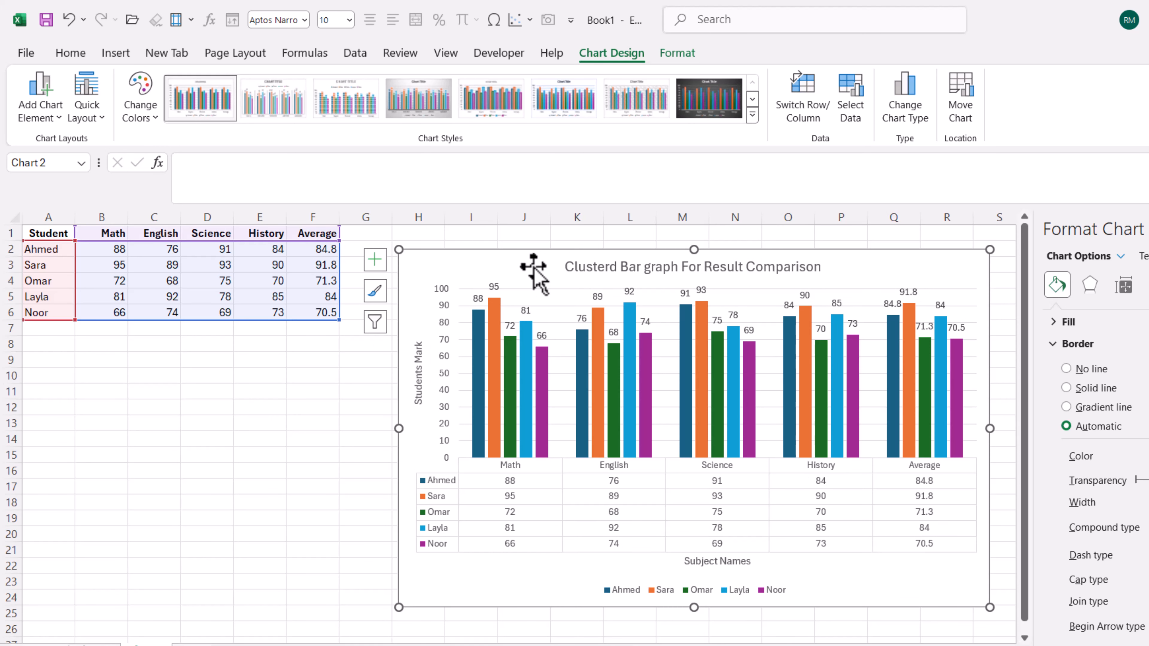